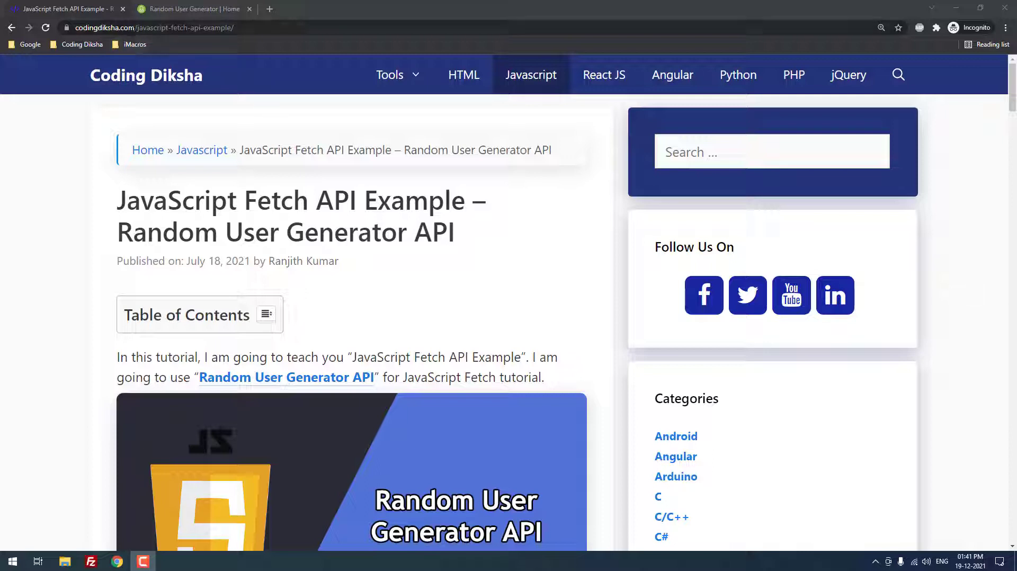
- Check the randomuser.me home page, return to the tutorial tab and launch Visual Studio Code
{"action": "left_click", "coordinate": [183, 27]}
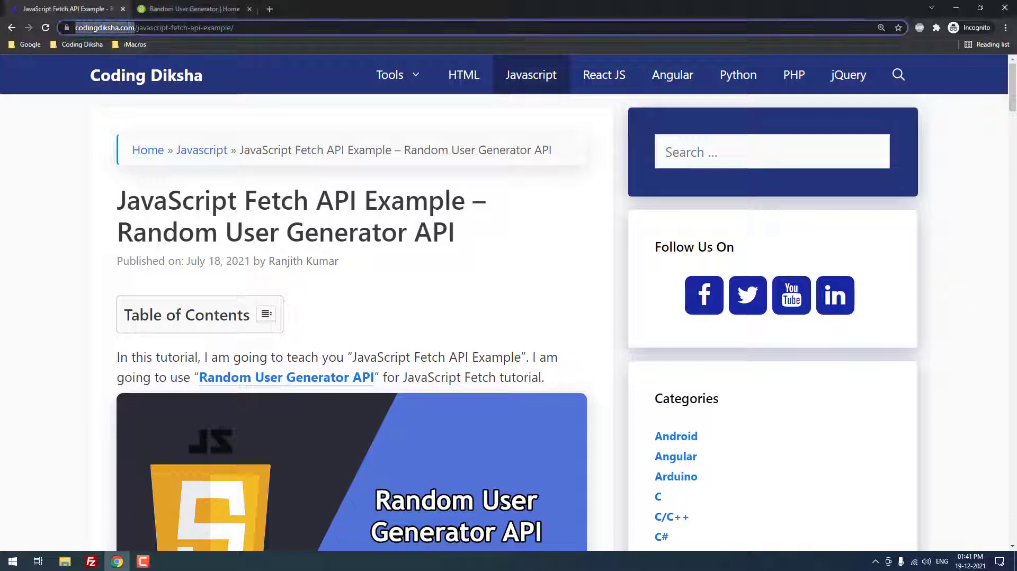
{"action": "left_click", "coordinate": [55, 189]}
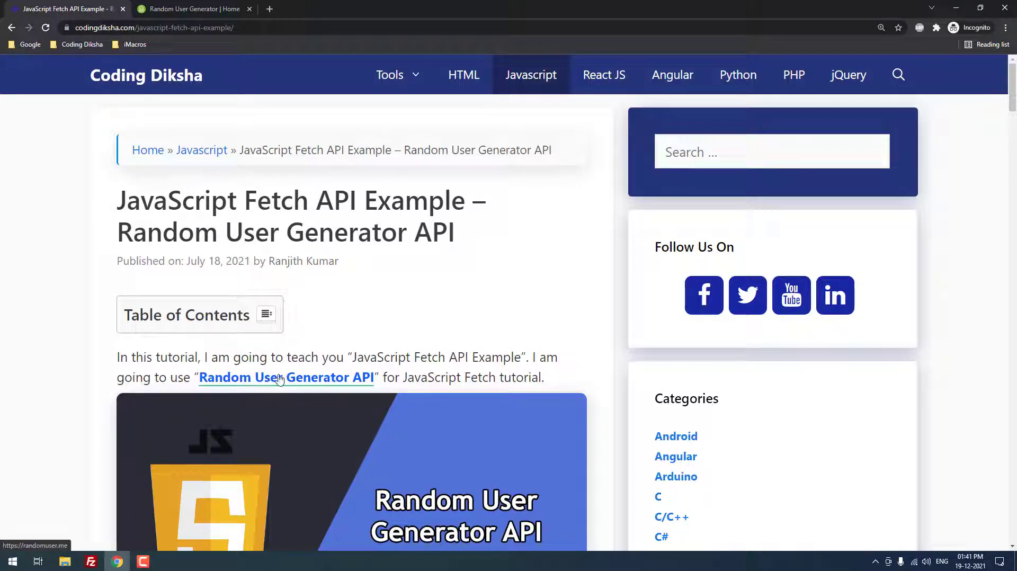
{"action": "left_click", "coordinate": [190, 9]}
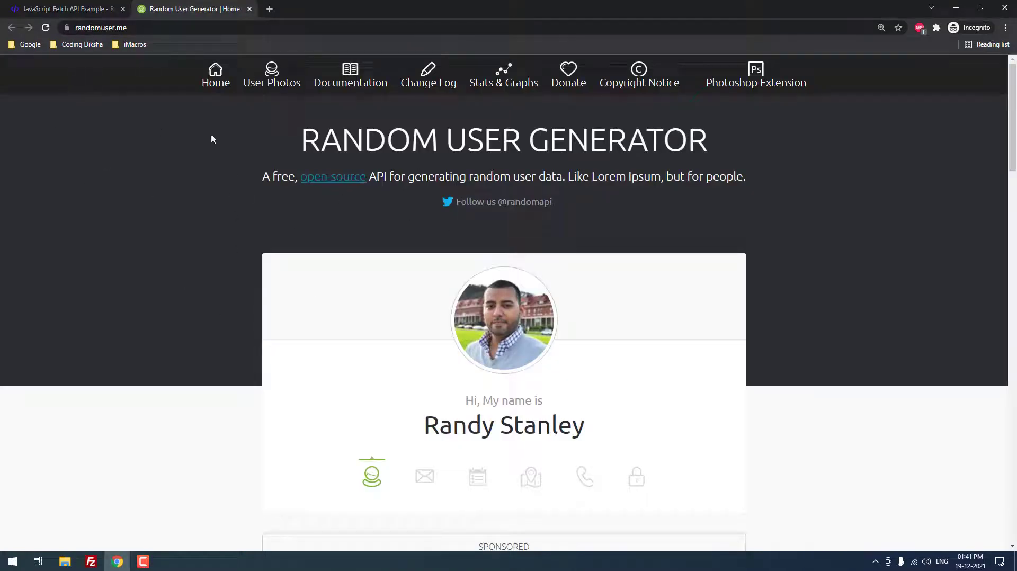
{"action": "left_click", "coordinate": [85, 10]}
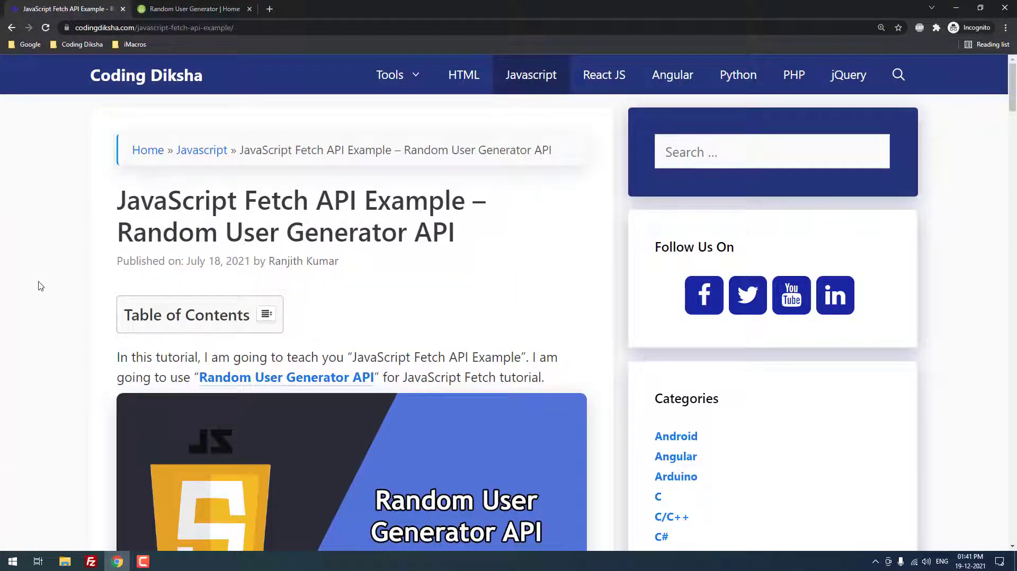
{"action": "left_click", "coordinate": [12, 561]}
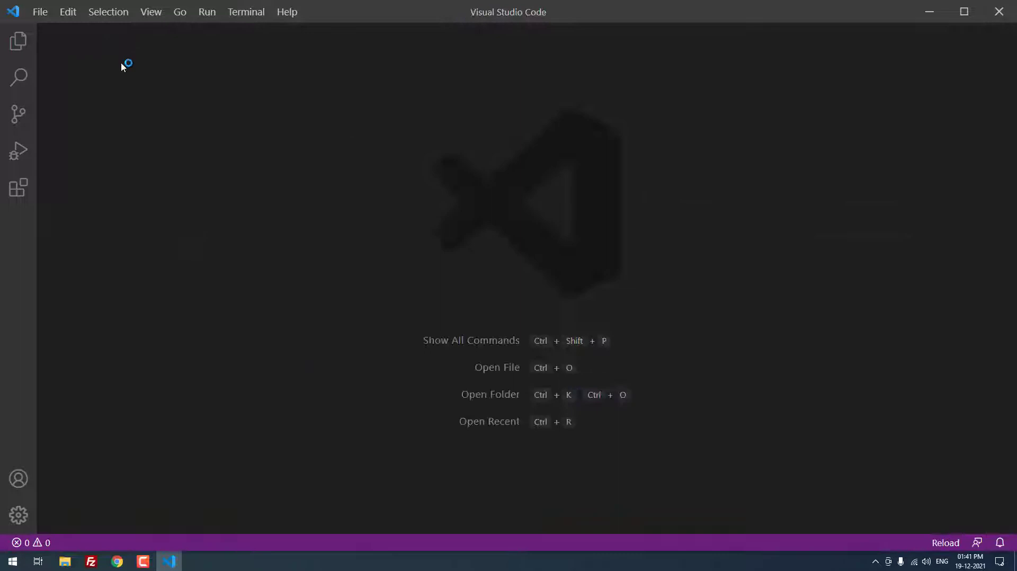
- Open the Music\JavaScript folder as the workspace
{"action": "left_click", "coordinate": [40, 12]}
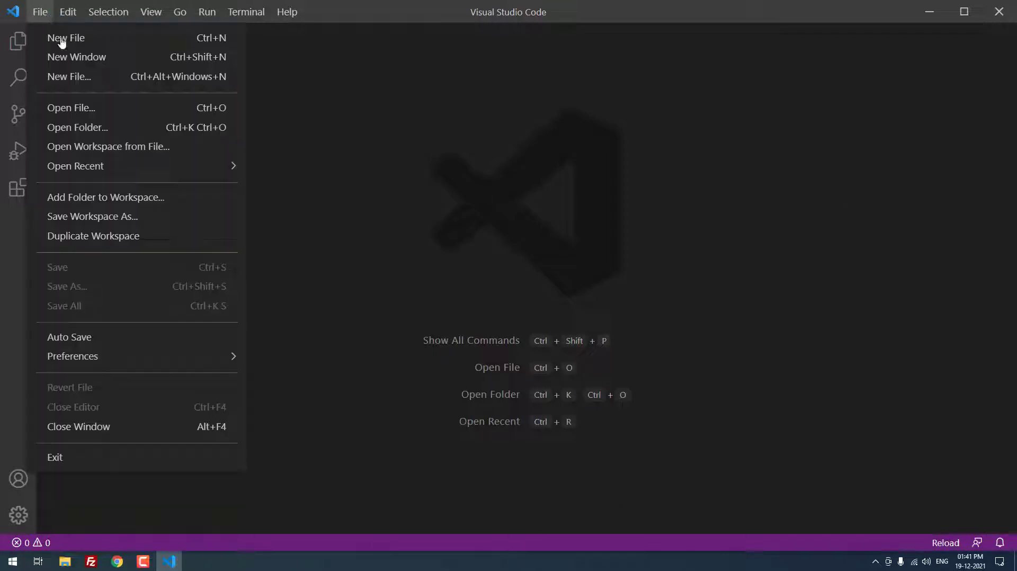
{"action": "left_click", "coordinate": [89, 127]}
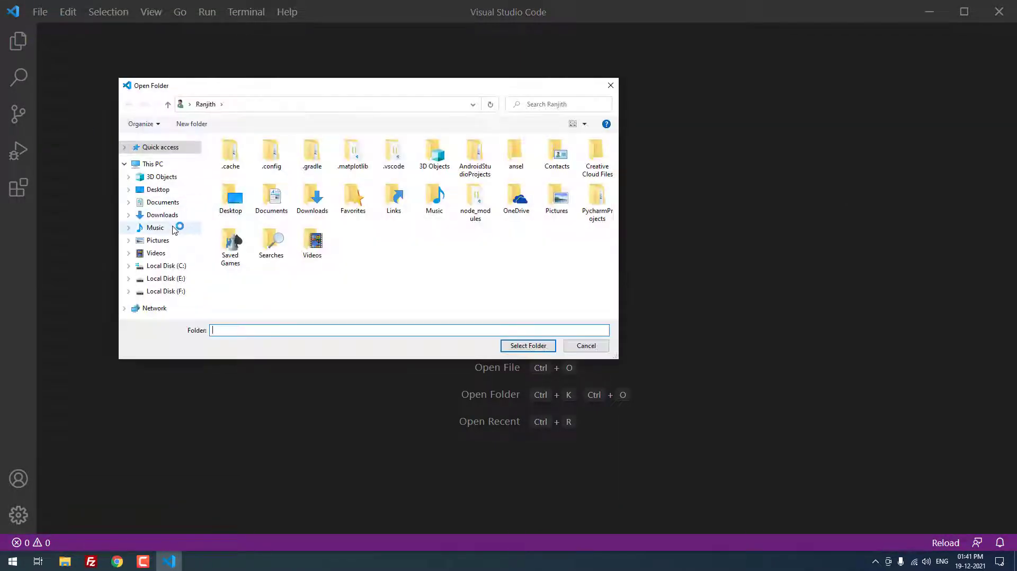
{"action": "left_click", "coordinate": [155, 227]}
{"action": "double_click", "coordinate": [417, 182]}
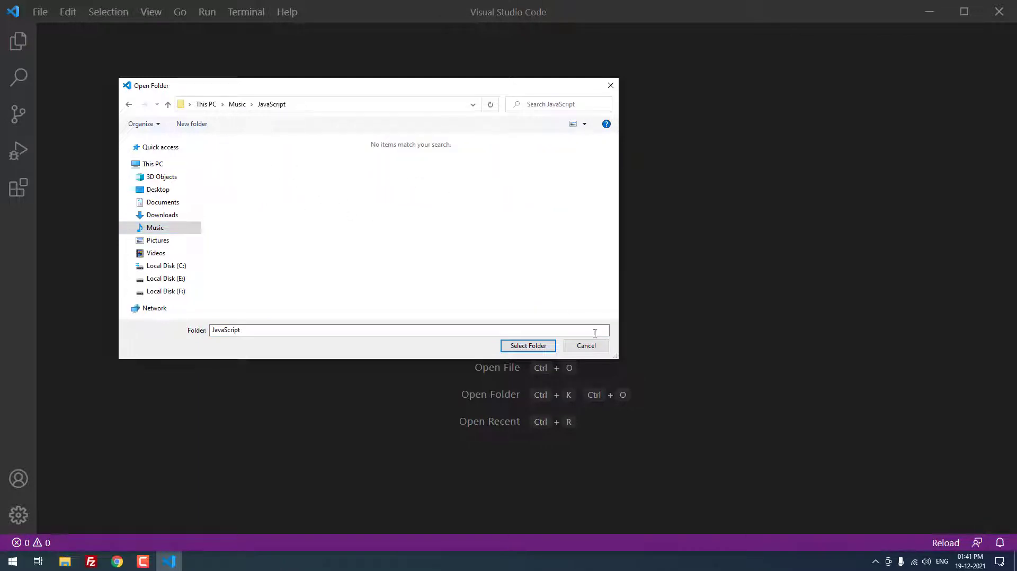
{"action": "left_click", "coordinate": [528, 346]}
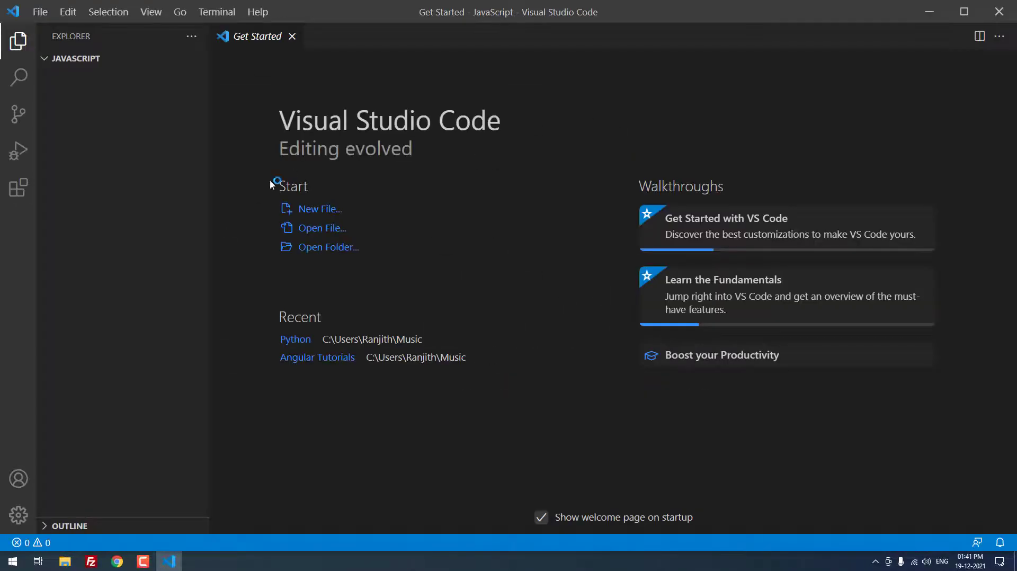
- Close the Get Started page and create a new blank file
{"action": "left_click", "coordinate": [292, 36]}
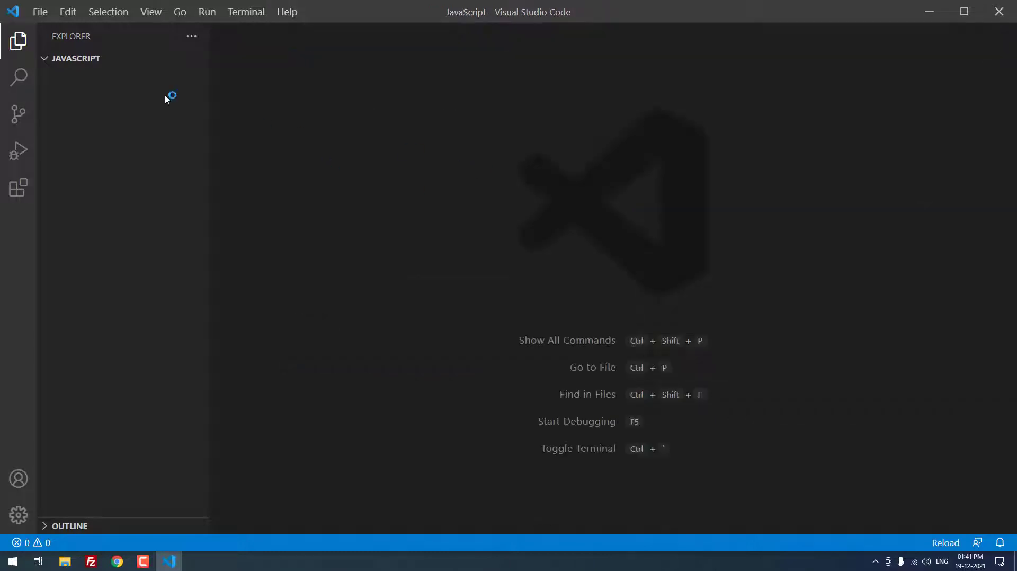
{"action": "left_click", "coordinate": [39, 13]}
{"action": "left_click", "coordinate": [49, 37]}
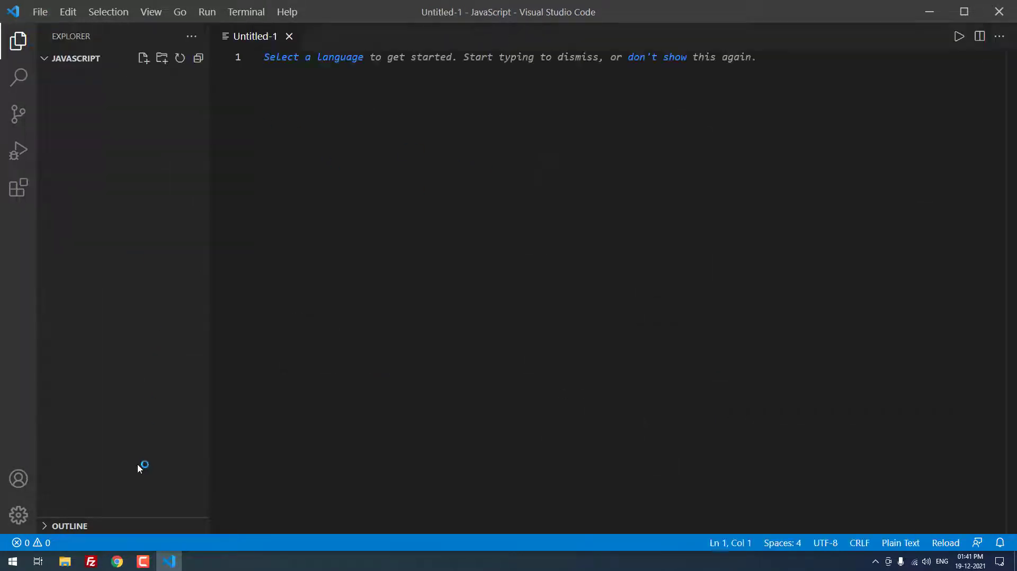
- Copy the tutorial's index.html markup into the blank file and save it as index.html
{"action": "left_click", "coordinate": [117, 562]}
{"action": "scroll", "coordinate": [226, 337], "scroll_direction": "down", "scroll_amount": 5}
{"action": "scroll", "coordinate": [226, 337], "scroll_direction": "down", "scroll_amount": 3}
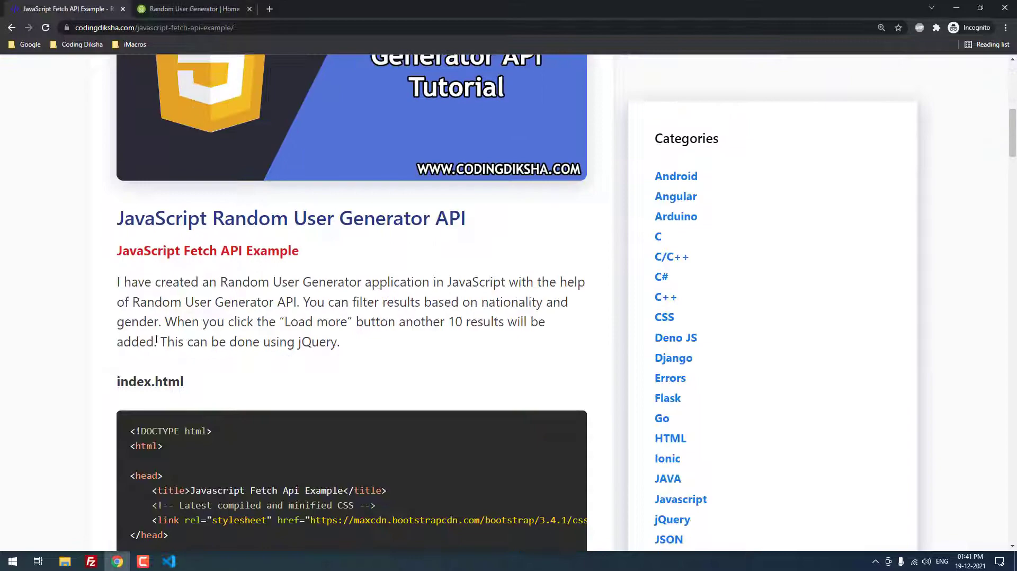
{"action": "scroll", "coordinate": [205, 311], "scroll_direction": "down", "scroll_amount": 1}
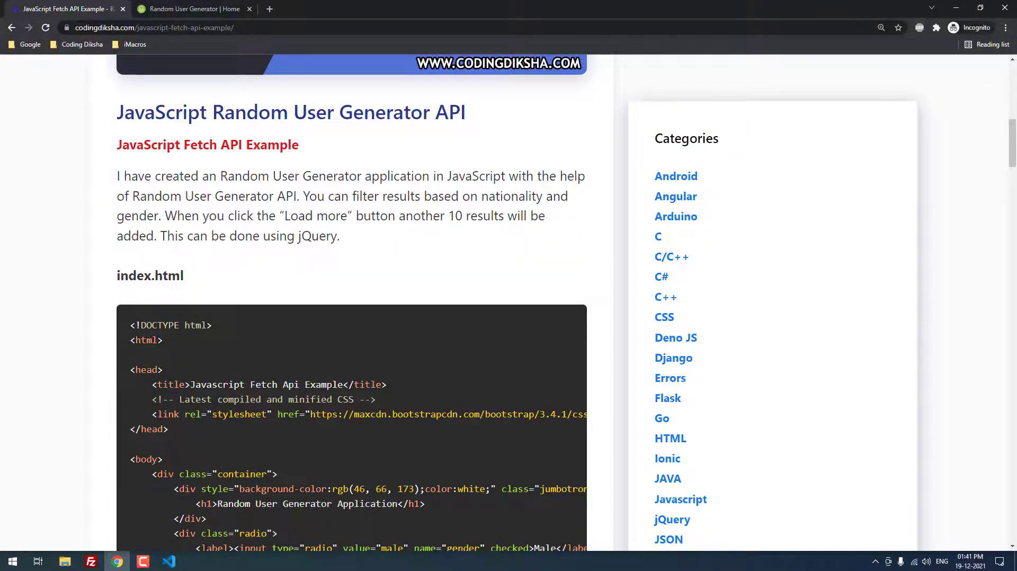
{"action": "scroll", "coordinate": [165, 306], "scroll_direction": "down", "scroll_amount": 4}
{"action": "scroll", "coordinate": [165, 307], "scroll_direction": "down", "scroll_amount": 5}
{"action": "scroll", "coordinate": [165, 306], "scroll_direction": "down", "scroll_amount": 3}
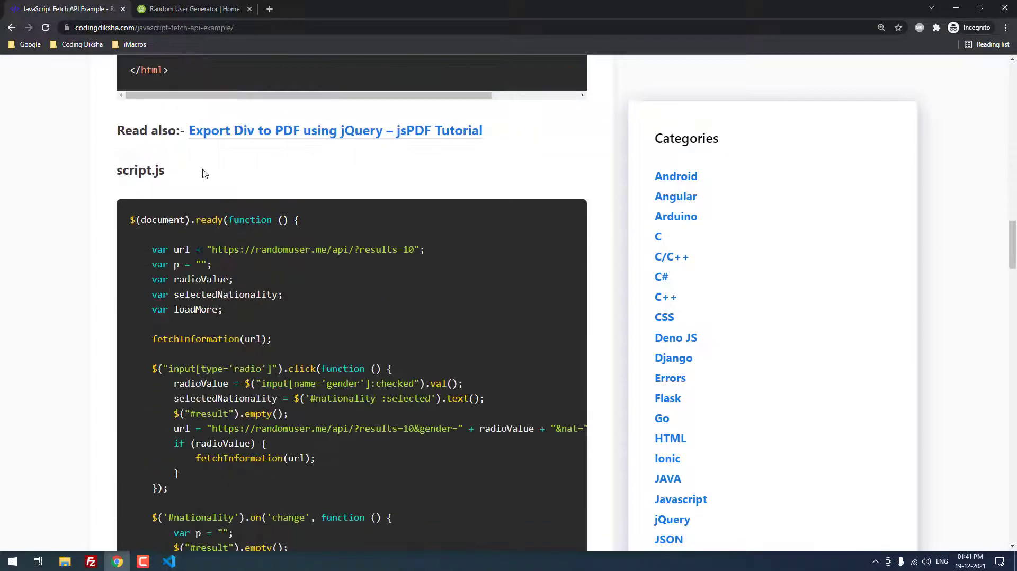
{"action": "scroll", "coordinate": [202, 173], "scroll_direction": "up", "scroll_amount": 4}
{"action": "scroll", "coordinate": [201, 174], "scroll_direction": "up", "scroll_amount": 6}
{"action": "scroll", "coordinate": [159, 238], "scroll_direction": "down", "scroll_amount": 1}
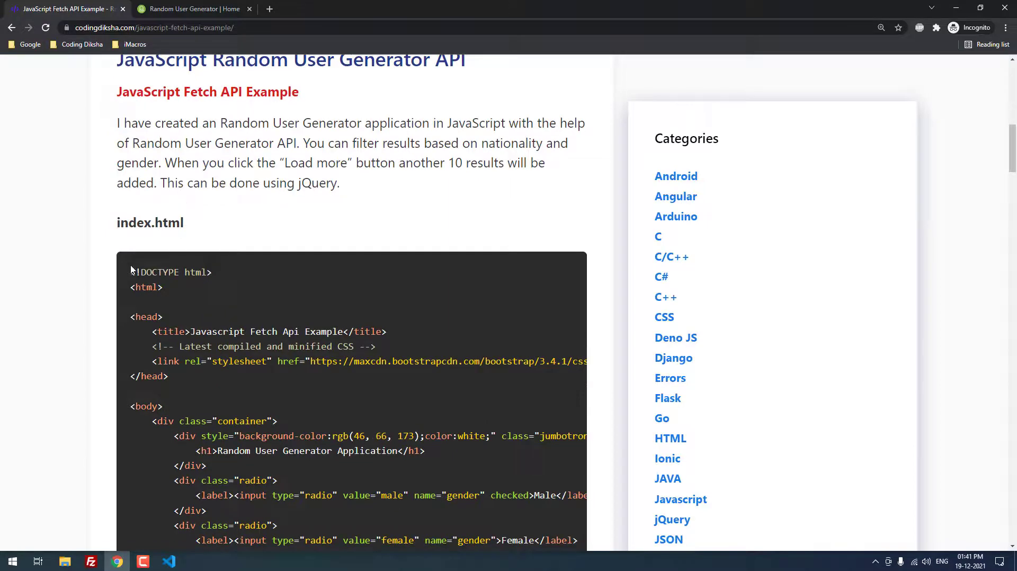
{"action": "mouse_move", "coordinate": [132, 272]}
{"action": "left_mouse_down"}
{"action": "mouse_move", "coordinate": [213, 560]}
{"action": "mouse_move", "coordinate": [178, 348]}
{"action": "left_mouse_up"}
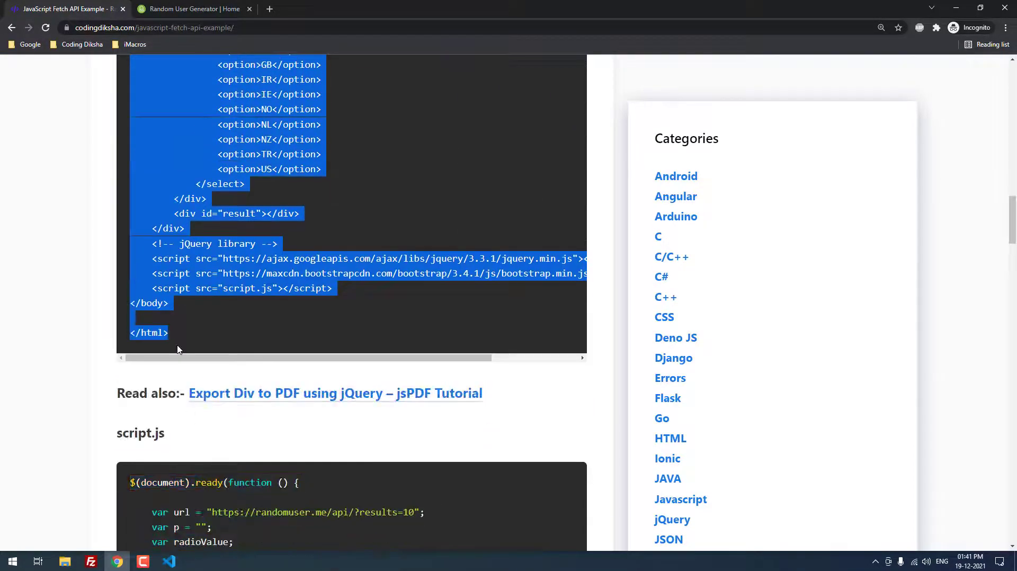
{"action": "key", "text": "ctrl+c"}
{"action": "left_click", "coordinate": [88, 372]}
{"action": "left_click", "coordinate": [169, 562]}
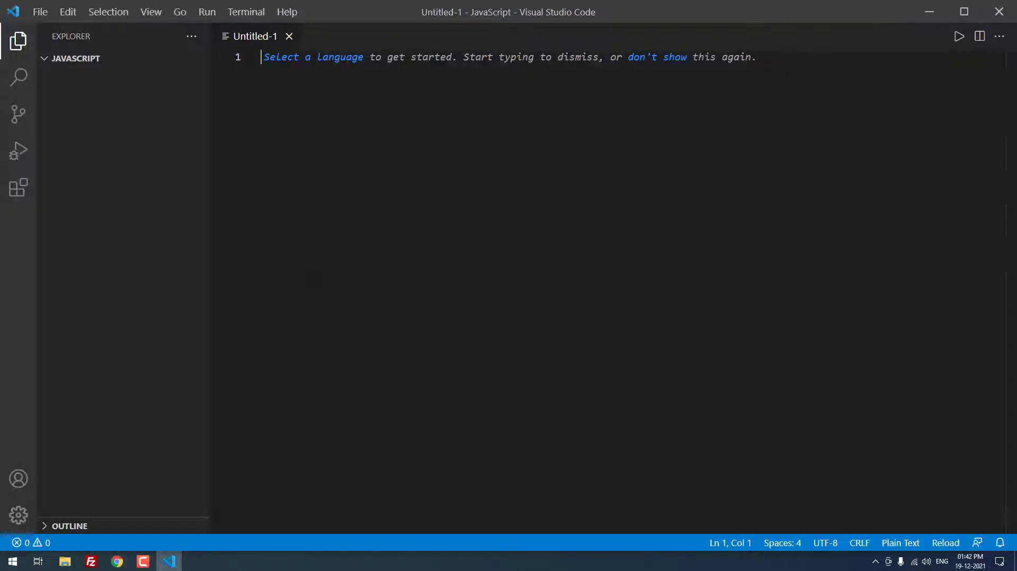
{"action": "key", "text": "ctrl+v"}
{"action": "key", "text": "ctrl+s"}
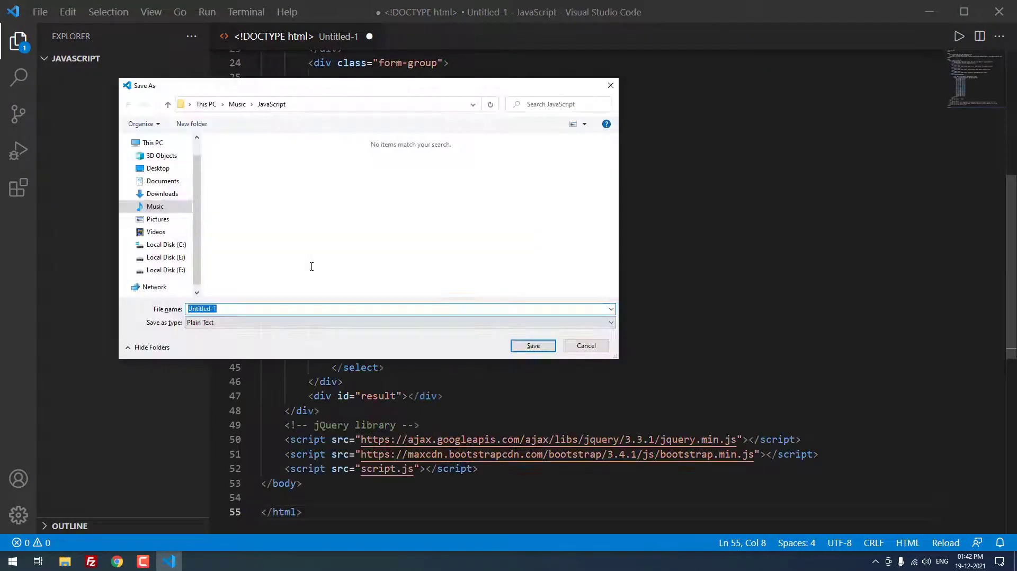
{"action": "type", "text": "index.html"}
{"action": "key", "text": "Return"}
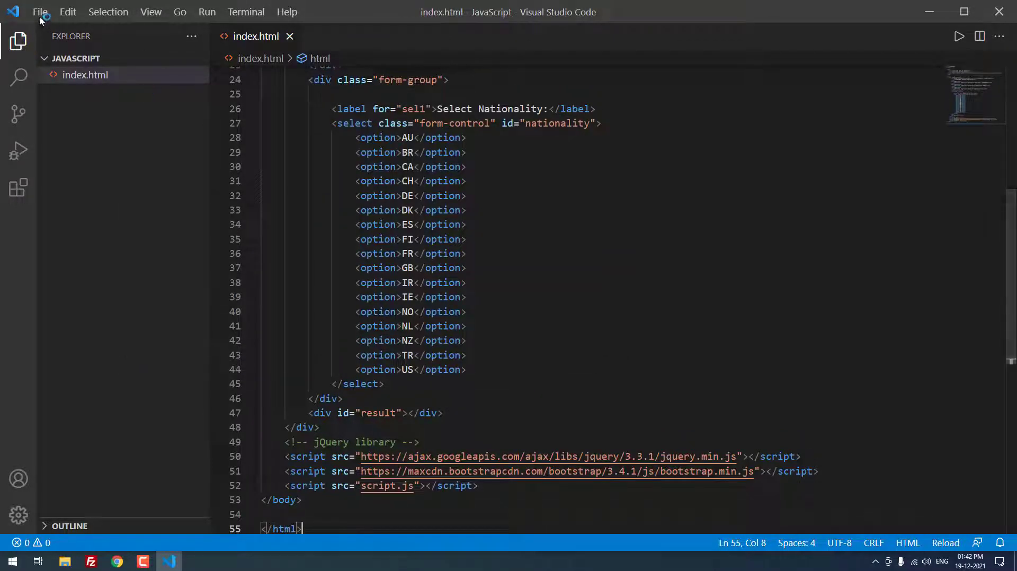
- Create another blank file and copy the tutorial's script.js code from the browser
{"action": "left_click", "coordinate": [40, 12]}
{"action": "left_click", "coordinate": [54, 40]}
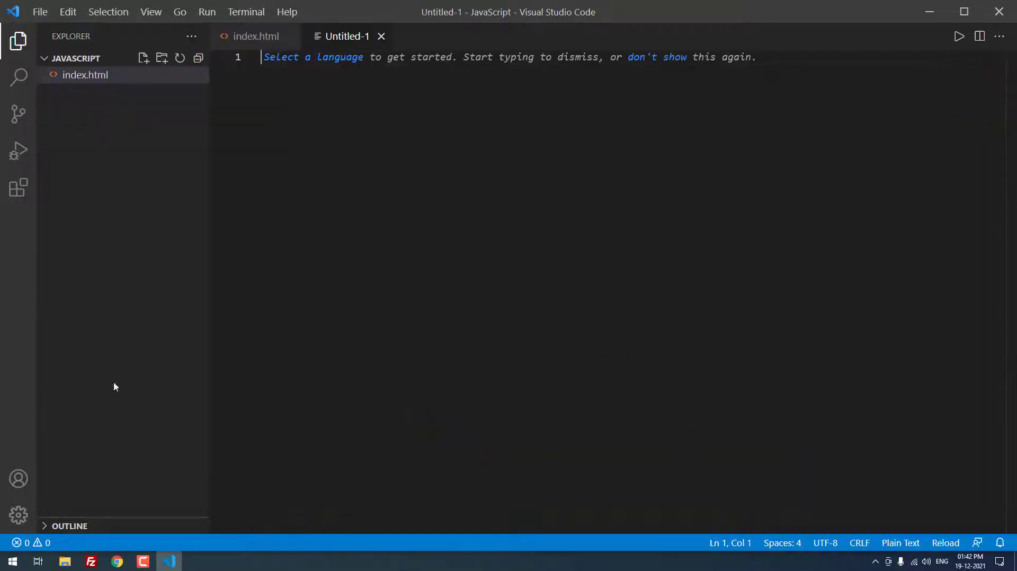
{"action": "left_click", "coordinate": [116, 561]}
{"action": "scroll", "coordinate": [101, 344], "scroll_direction": "down", "scroll_amount": 3}
{"action": "scroll", "coordinate": [101, 345], "scroll_direction": "down", "scroll_amount": 1}
{"action": "left_click_drag", "start_coordinate": [129, 165], "coordinate": [231, 536]}
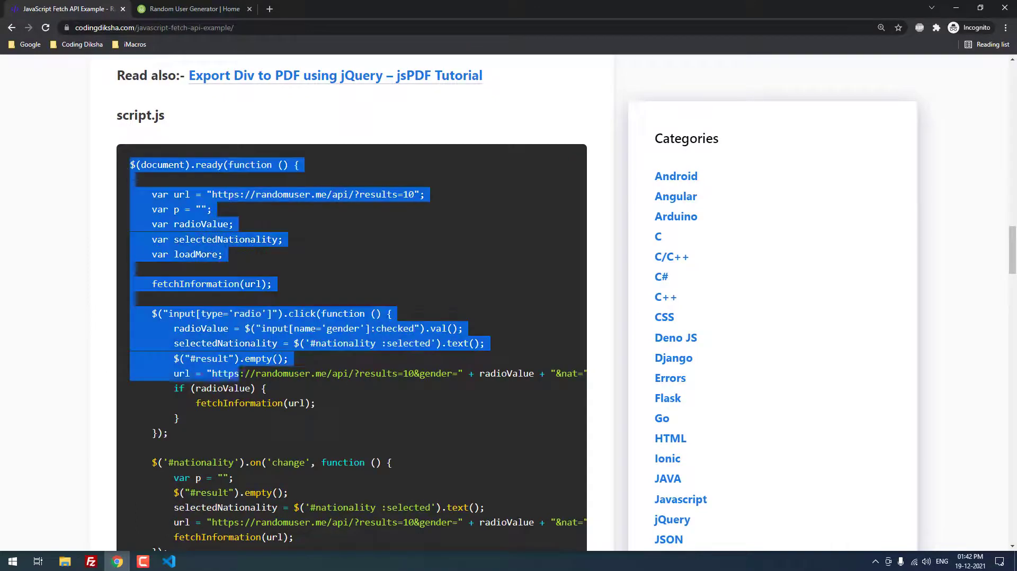
{"action": "scroll", "coordinate": [238, 318], "scroll_direction": "down", "scroll_amount": 5}
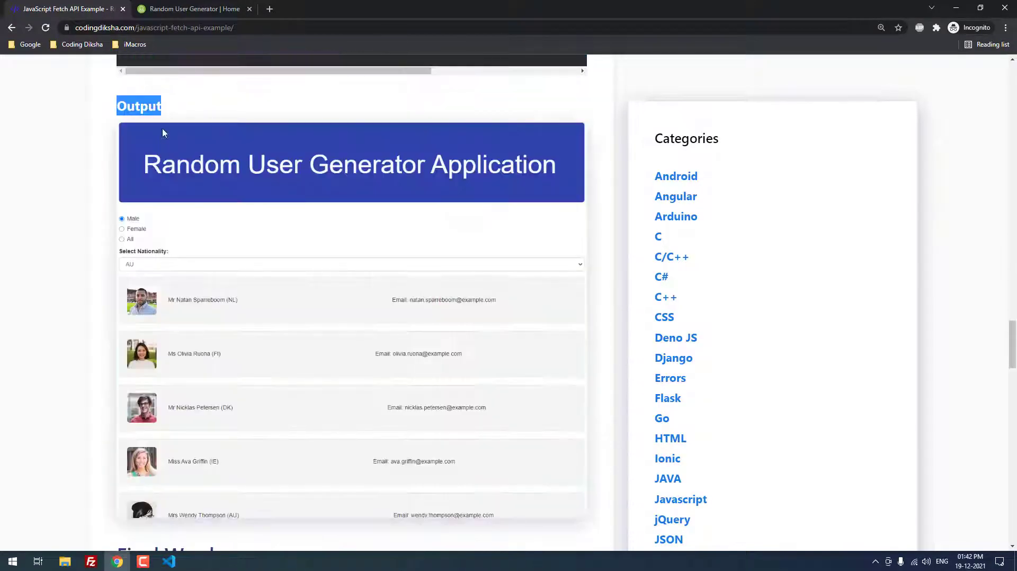
{"action": "left_click", "coordinate": [164, 133]}
{"action": "scroll", "coordinate": [176, 127], "scroll_direction": "up", "scroll_amount": 1}
{"action": "left_click_drag", "start_coordinate": [176, 103], "coordinate": [146, 156]}
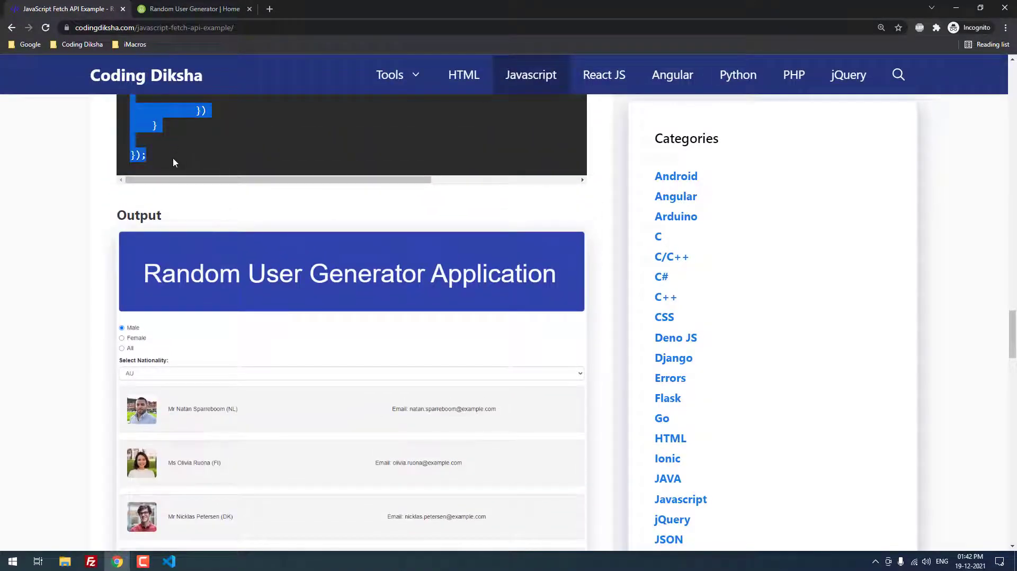
{"action": "scroll", "coordinate": [88, 260], "scroll_direction": "up", "scroll_amount": 5}
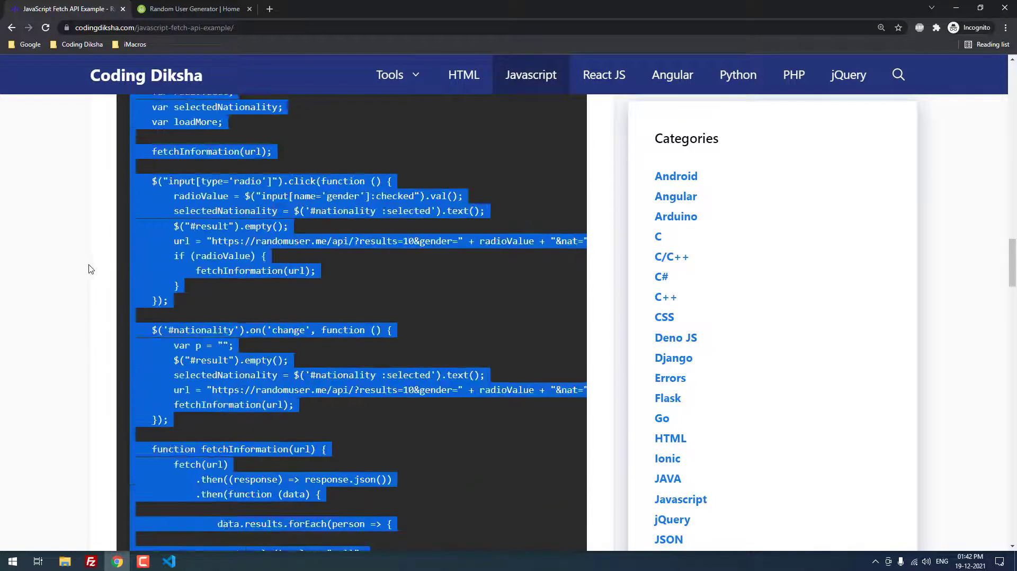
{"action": "scroll", "coordinate": [87, 260], "scroll_direction": "up", "scroll_amount": 5}
{"action": "left_click", "coordinate": [109, 460]}
- Paste the jQuery fetch code into the new file and save it as script.js
{"action": "left_click", "coordinate": [170, 561]}
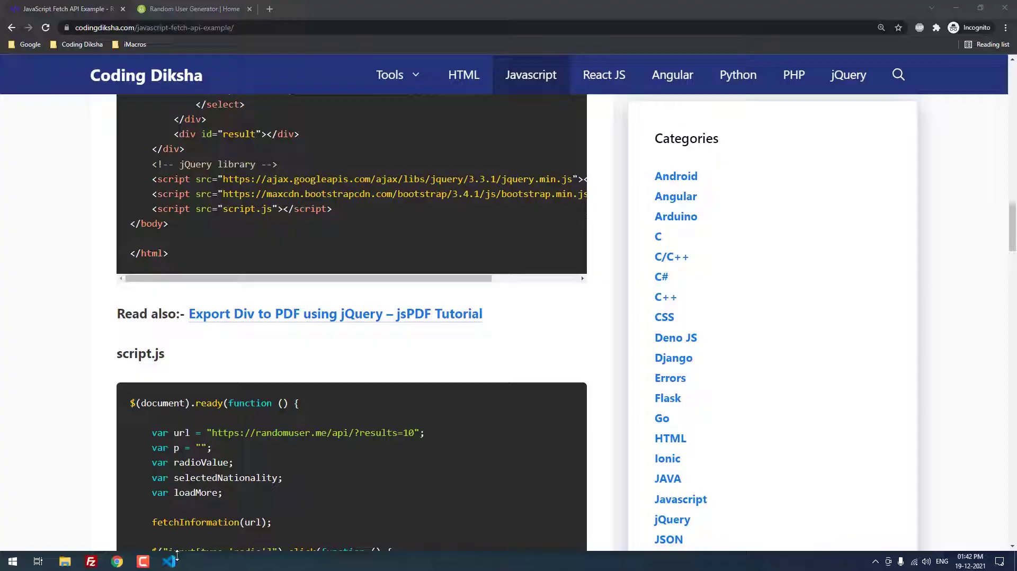
{"action": "key", "text": "ctrl+v"}
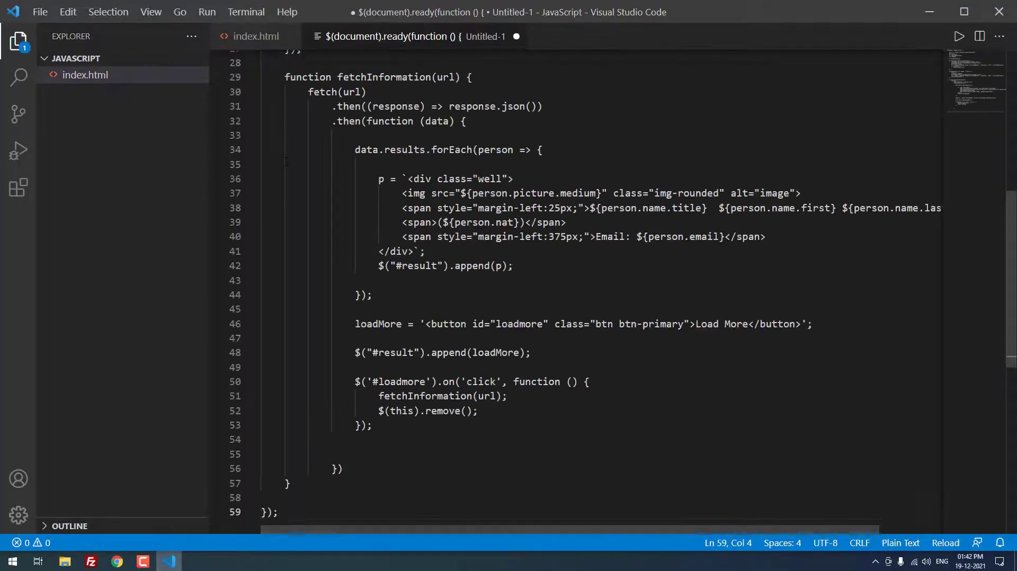
{"action": "key", "text": "ctrl+s"}
{"action": "type", "text": "scri"}
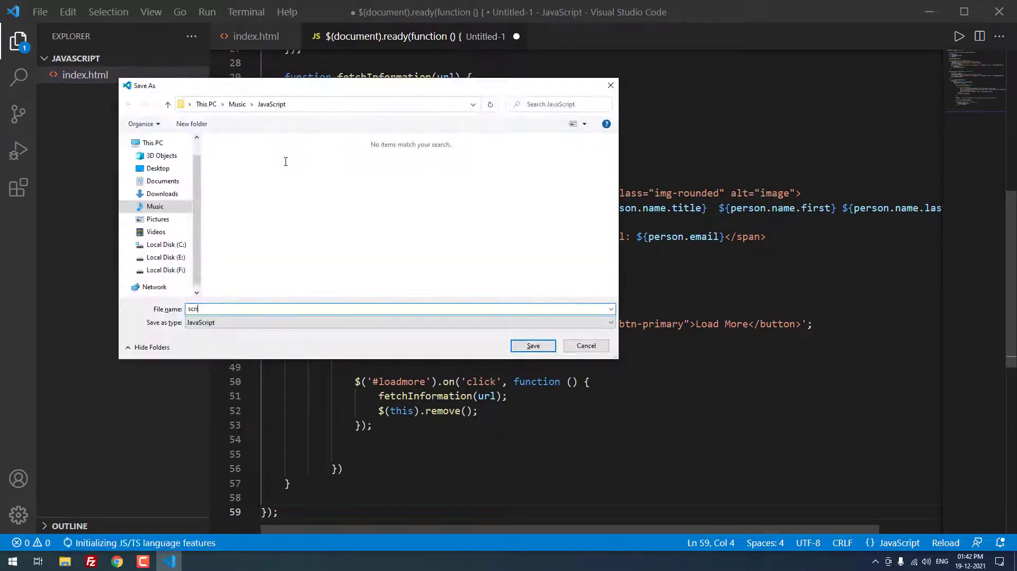
{"action": "type", "text": "pt.js"}
{"action": "key", "text": "Return"}
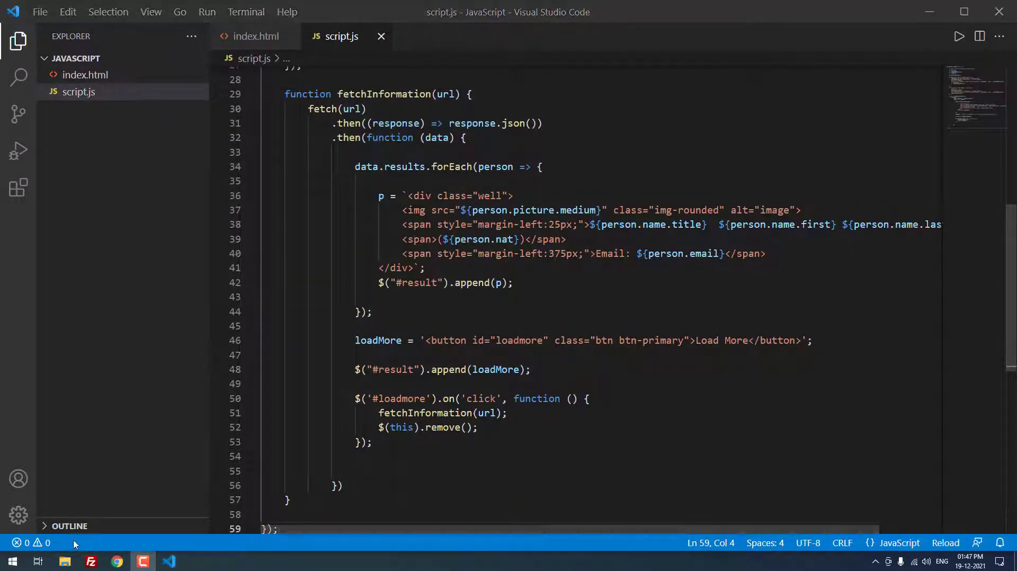
- Glance at the tutorial page, then review index.html with its gender radios and nationality options
{"action": "key", "text": "alt+Tab"}
{"action": "scroll", "coordinate": [103, 403], "scroll_direction": "down", "scroll_amount": 10}
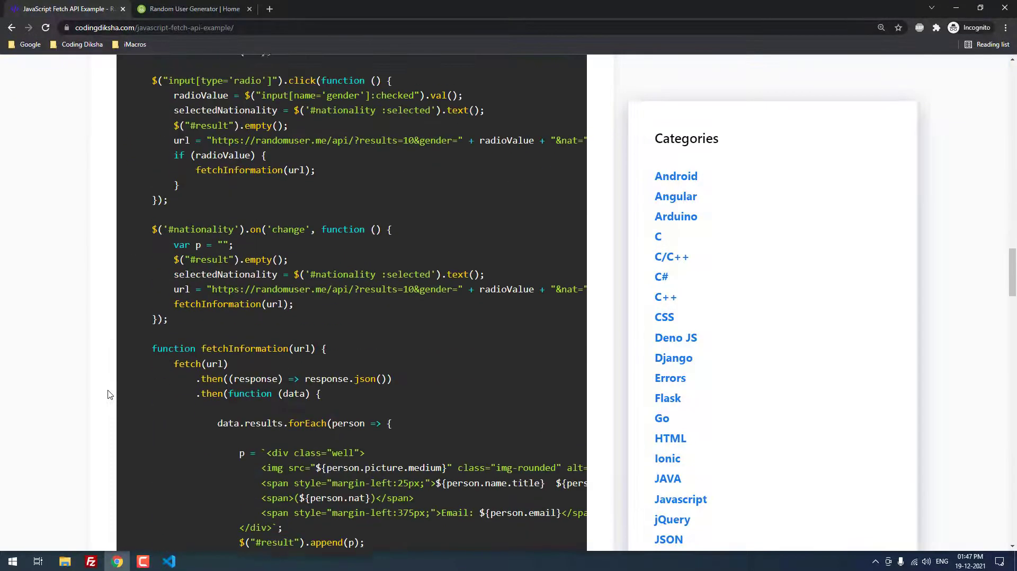
{"action": "scroll", "coordinate": [103, 404], "scroll_direction": "up", "scroll_amount": 4}
{"action": "scroll", "coordinate": [104, 403], "scroll_direction": "up", "scroll_amount": 10}
{"action": "scroll", "coordinate": [103, 403], "scroll_direction": "up", "scroll_amount": 5}
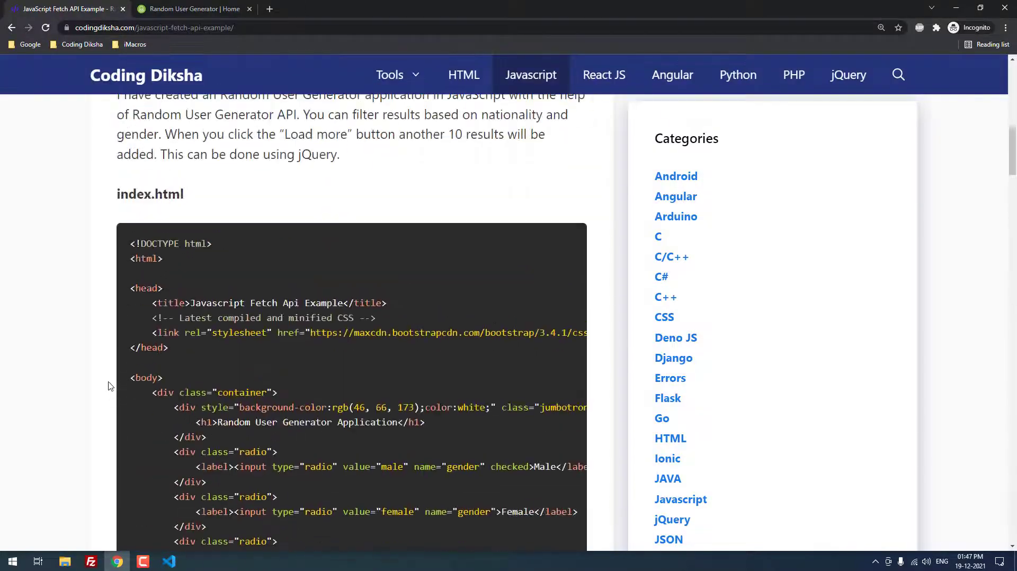
{"action": "left_click", "coordinate": [168, 562]}
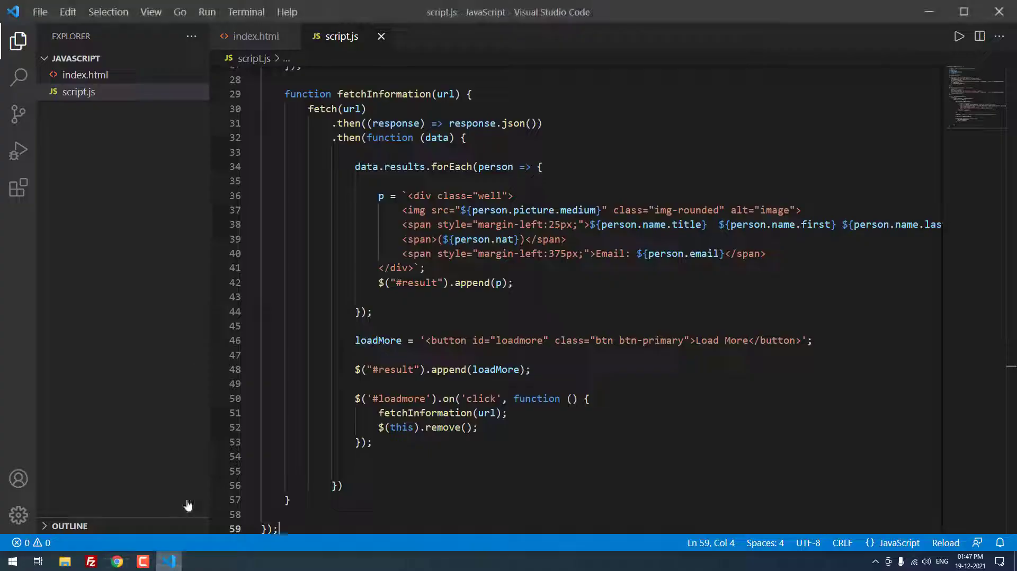
{"action": "left_click", "coordinate": [255, 36]}
{"action": "scroll", "coordinate": [556, 318], "scroll_direction": "up", "scroll_amount": 5}
{"action": "scroll", "coordinate": [557, 319], "scroll_direction": "up", "scroll_amount": 3}
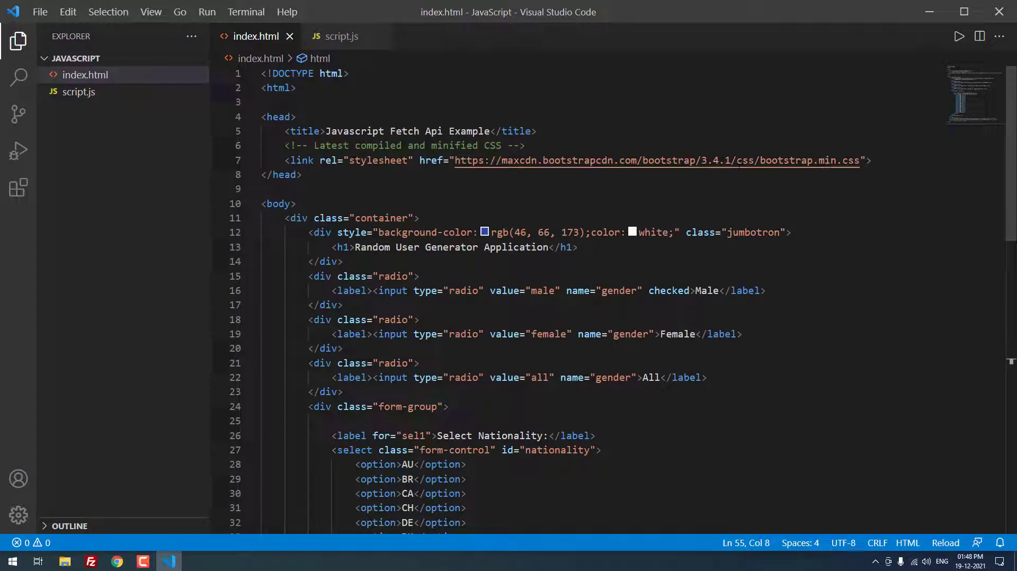
{"action": "scroll", "coordinate": [508, 239], "scroll_direction": "down", "scroll_amount": 2}
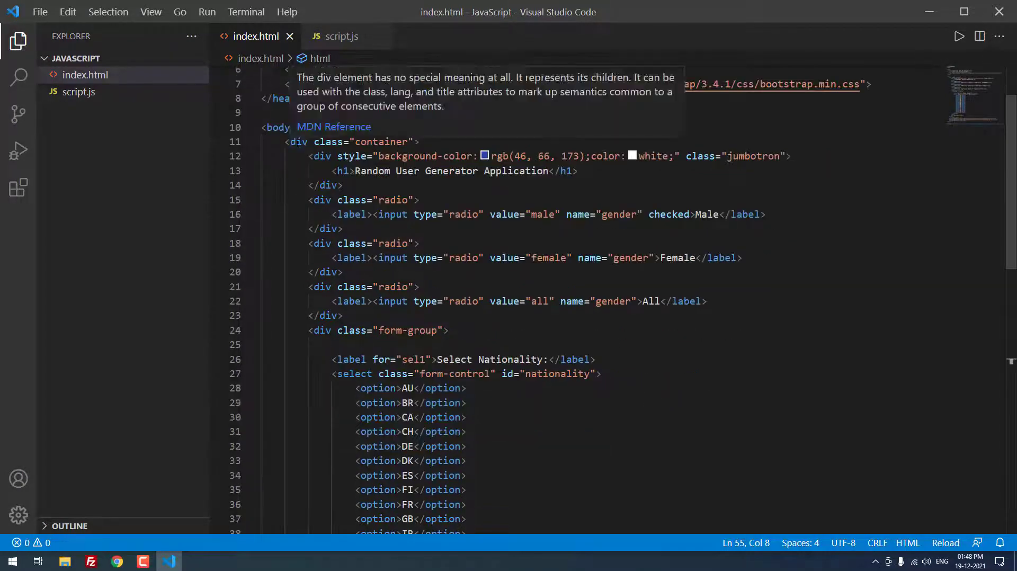
{"action": "scroll", "coordinate": [508, 318], "scroll_direction": "down", "scroll_amount": 3}
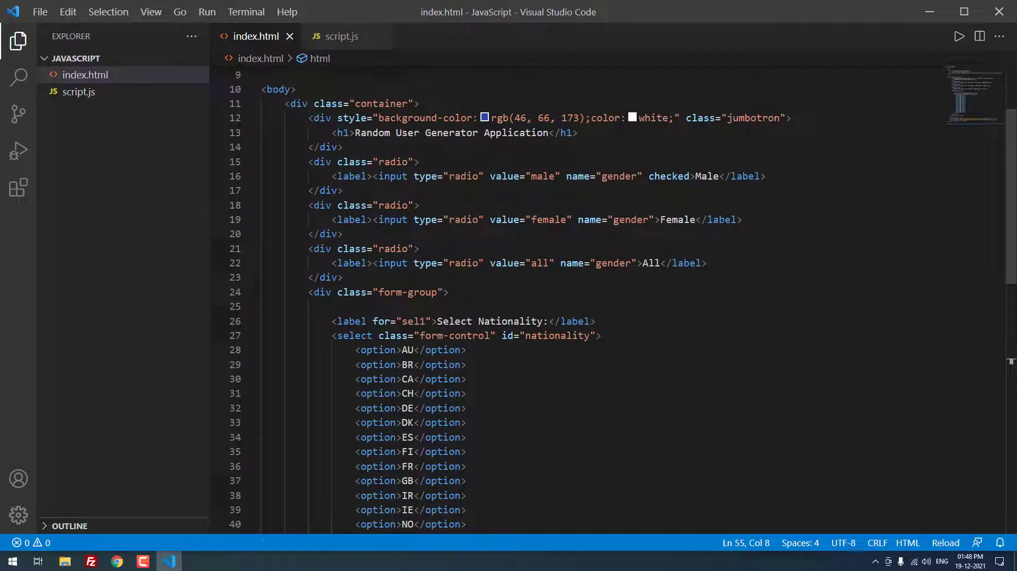
{"action": "scroll", "coordinate": [557, 319], "scroll_direction": "down", "scroll_amount": 1}
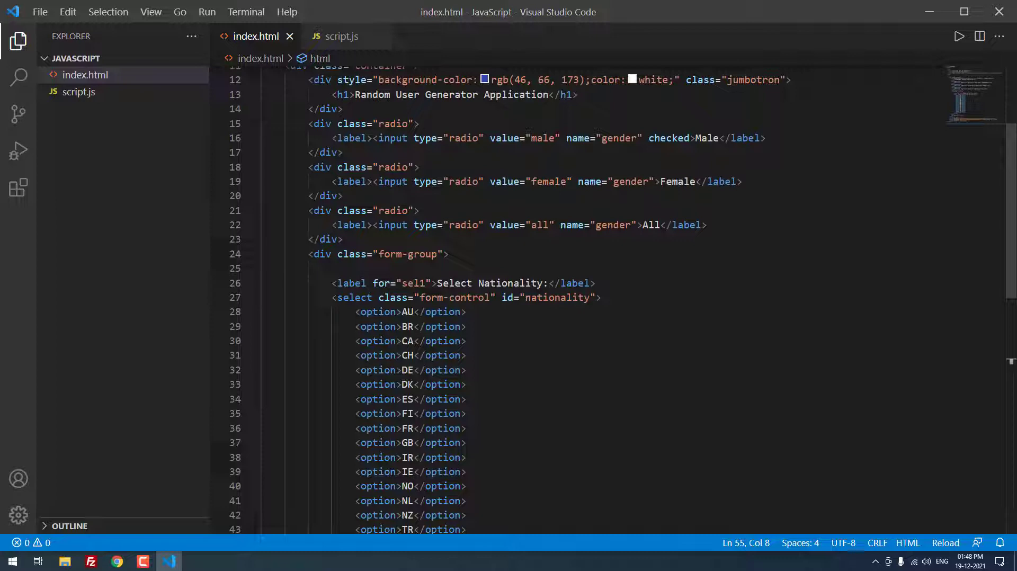
{"action": "scroll", "coordinate": [556, 319], "scroll_direction": "down", "scroll_amount": 1}
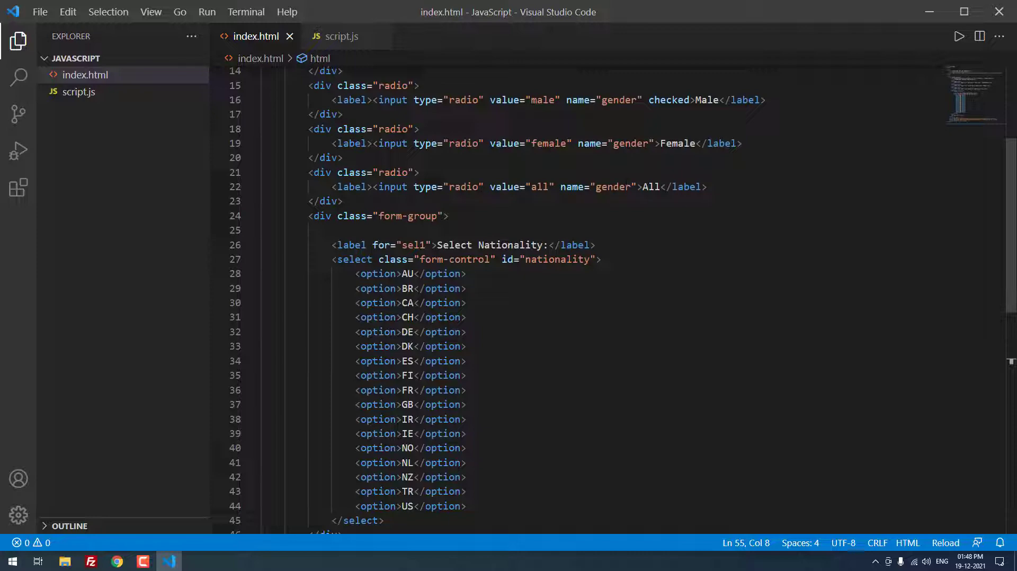
{"action": "scroll", "coordinate": [556, 319], "scroll_direction": "down", "scroll_amount": 3}
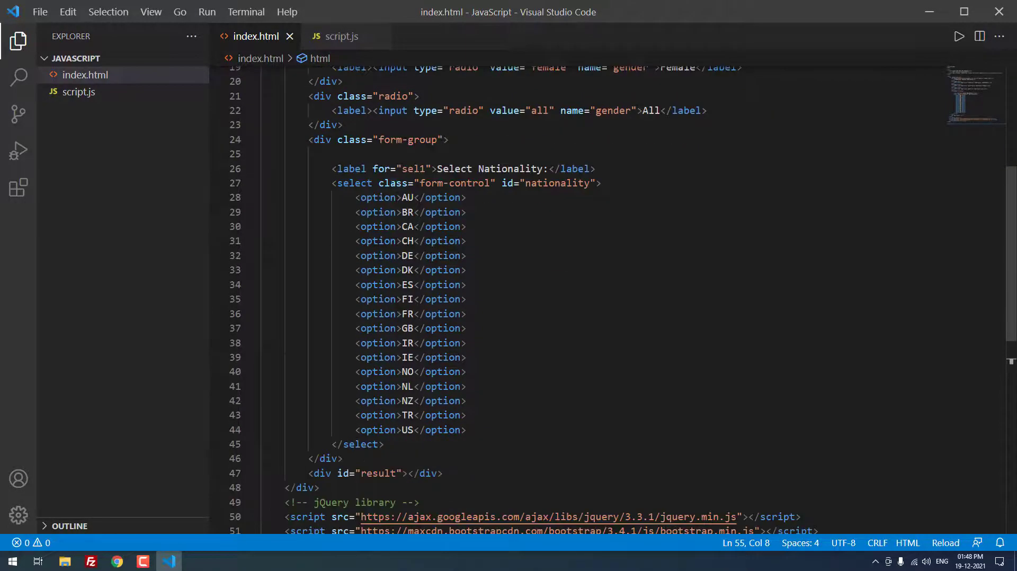
{"action": "scroll", "coordinate": [556, 318], "scroll_direction": "up", "scroll_amount": 3}
{"action": "scroll", "coordinate": [557, 318], "scroll_direction": "down", "scroll_amount": 1}
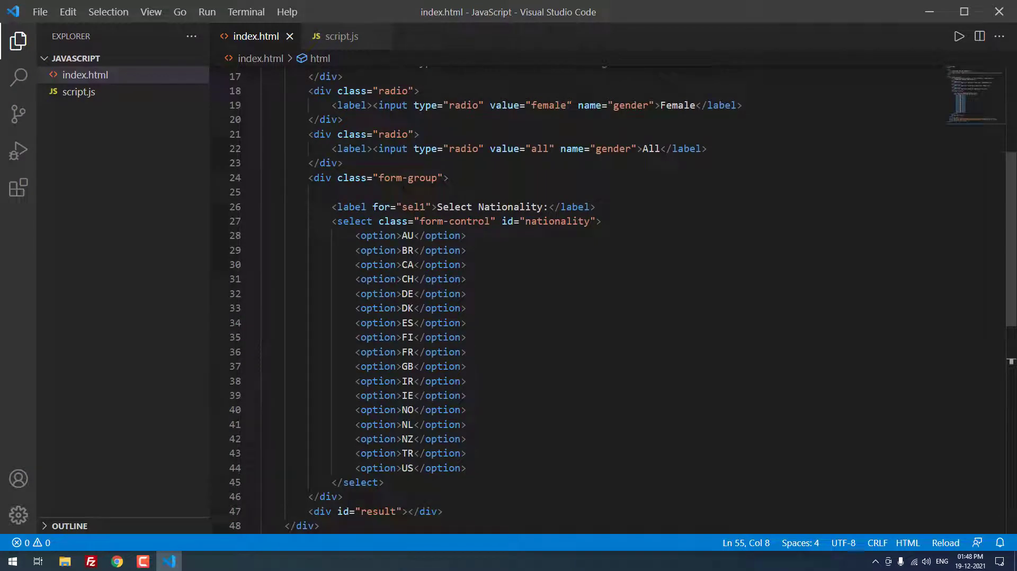
{"action": "scroll", "coordinate": [557, 318], "scroll_direction": "down", "scroll_amount": 1}
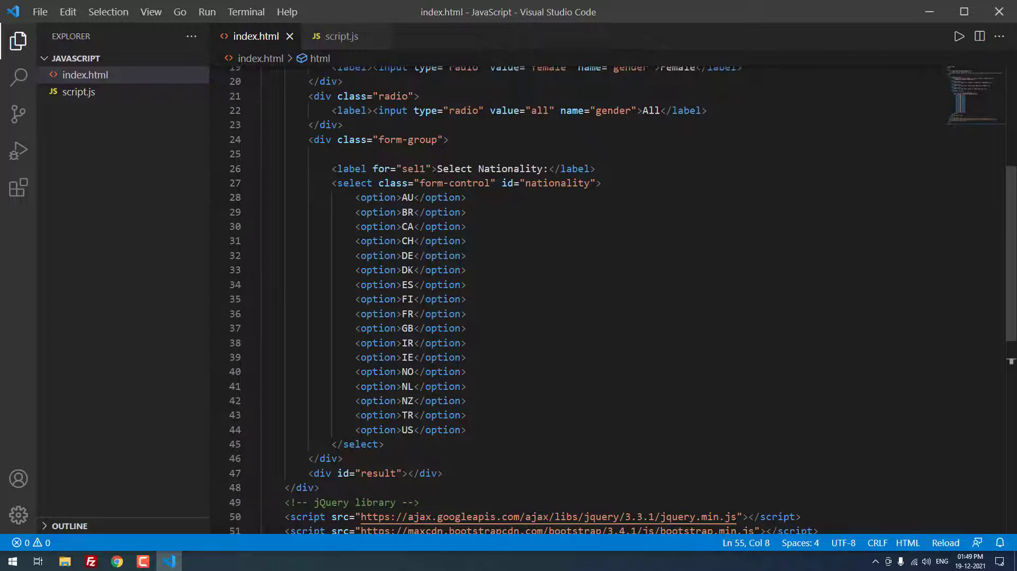
{"action": "scroll", "coordinate": [556, 303], "scroll_direction": "down", "scroll_amount": 3}
{"action": "scroll", "coordinate": [556, 303], "scroll_direction": "down", "scroll_amount": 2}
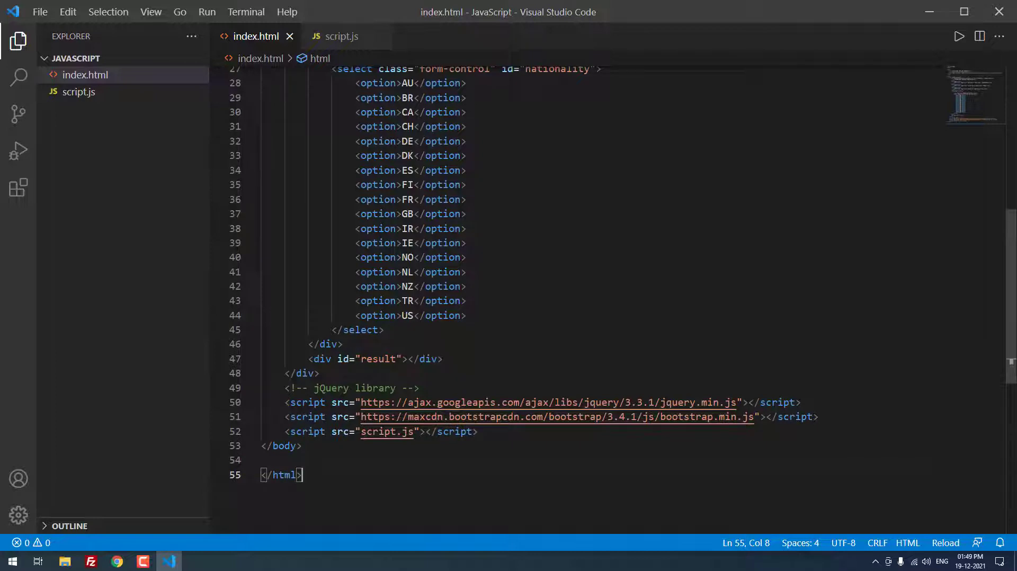
{"action": "scroll", "coordinate": [556, 278], "scroll_direction": "down", "scroll_amount": 2}
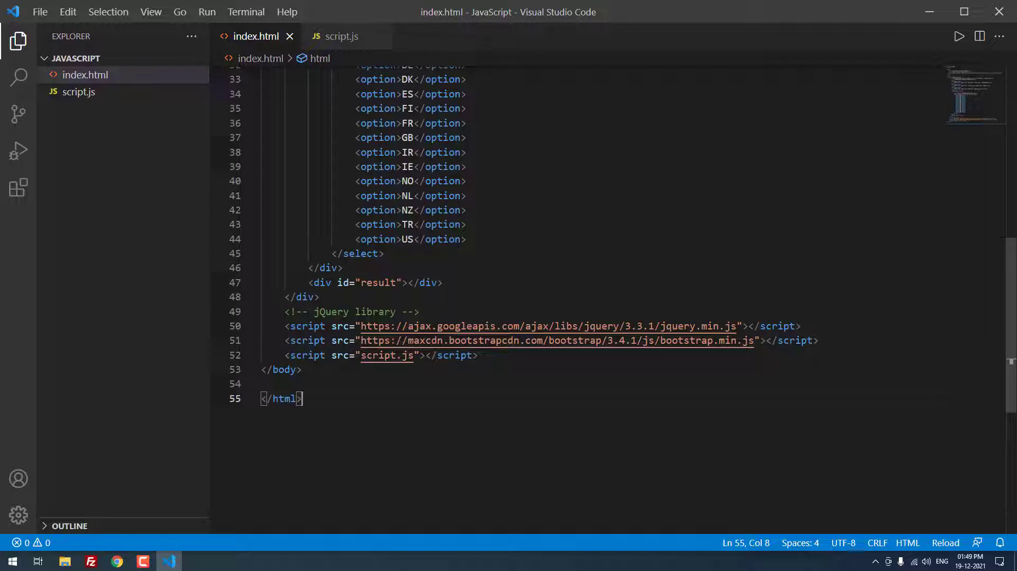
{"action": "scroll", "coordinate": [556, 278], "scroll_direction": "up", "scroll_amount": 5}
{"action": "scroll", "coordinate": [556, 279], "scroll_direction": "up", "scroll_amount": 5}
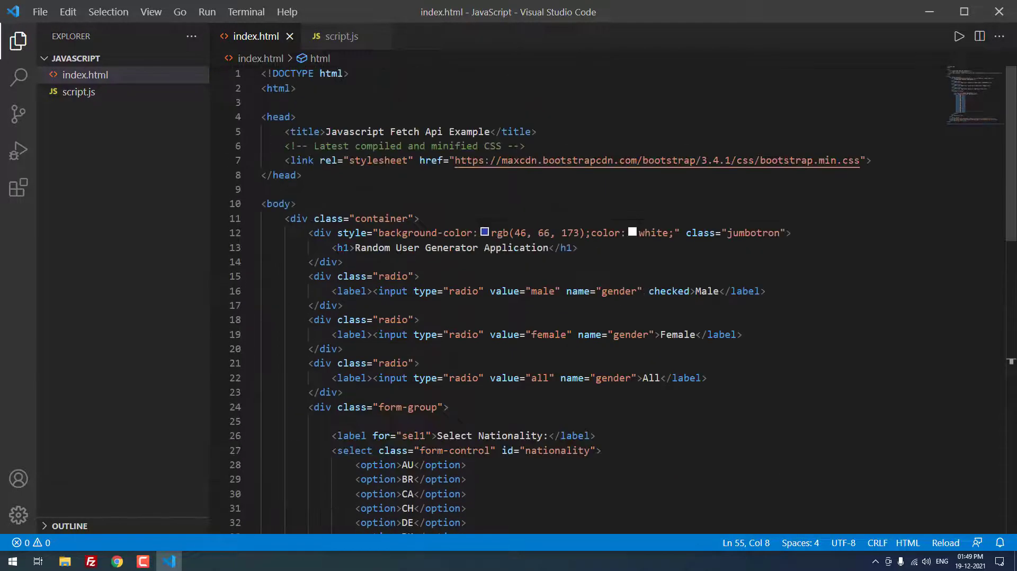
- Browse the randomuser.me site, then return to index.html in the editor via the tutorial tab
{"action": "left_click", "coordinate": [117, 561]}
{"action": "left_click", "coordinate": [184, 9]}
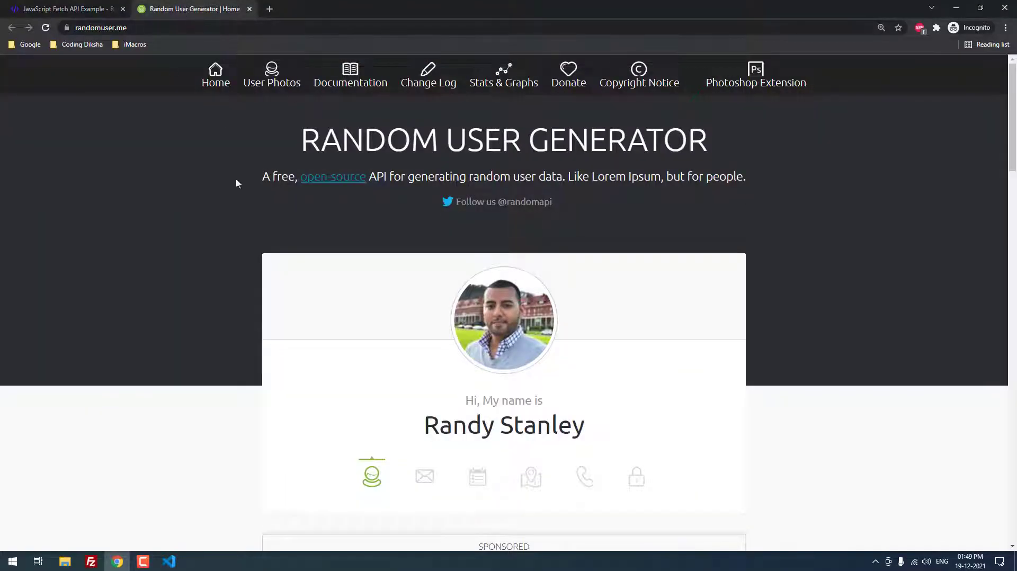
{"action": "scroll", "coordinate": [236, 182], "scroll_direction": "down", "scroll_amount": 4}
{"action": "scroll", "coordinate": [238, 230], "scroll_direction": "down", "scroll_amount": 3}
{"action": "scroll", "coordinate": [239, 230], "scroll_direction": "down", "scroll_amount": 3}
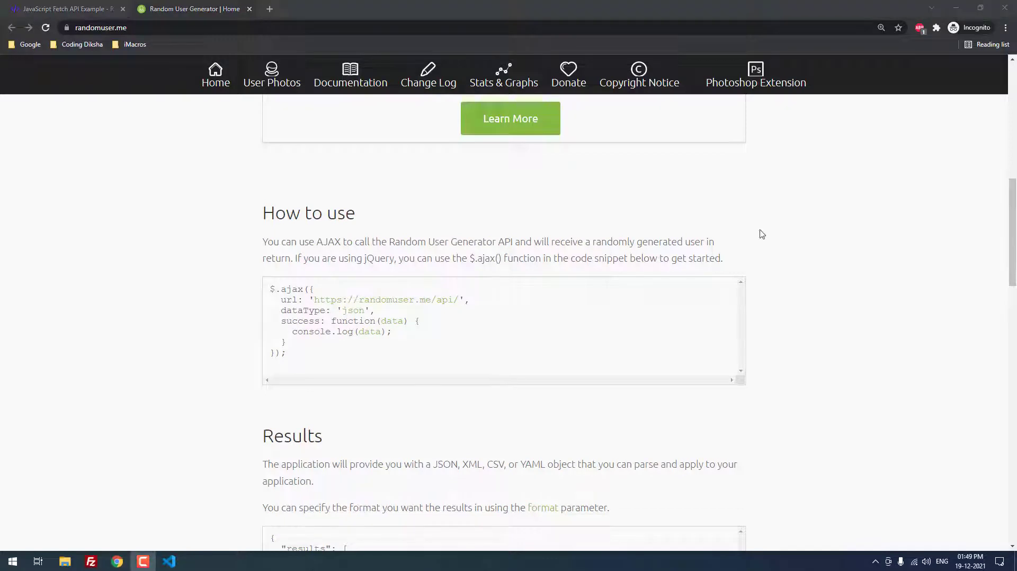
{"action": "scroll", "coordinate": [386, 282], "scroll_direction": "down", "scroll_amount": 1}
{"action": "scroll", "coordinate": [318, 254], "scroll_direction": "down", "scroll_amount": 1}
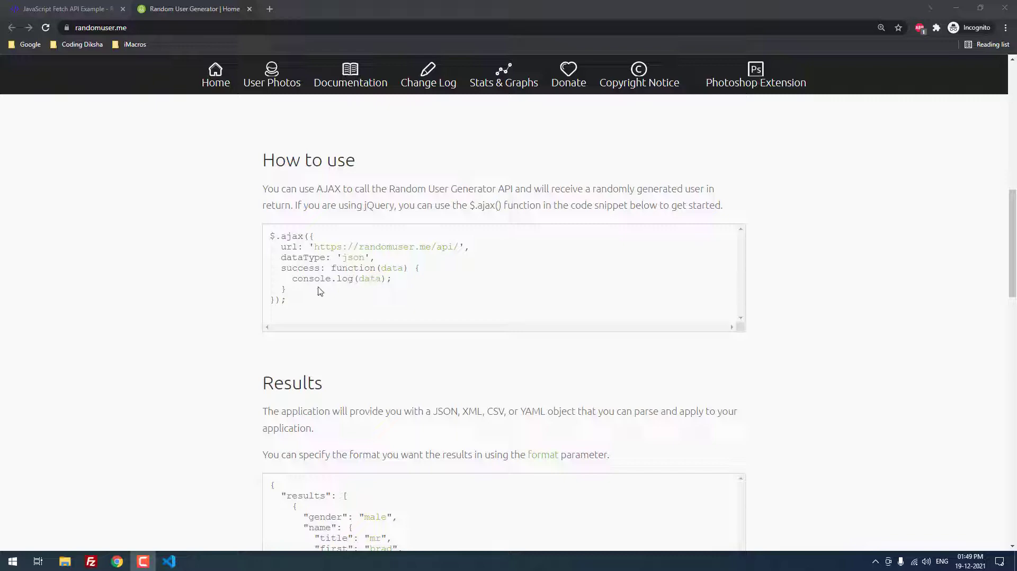
{"action": "scroll", "coordinate": [335, 284], "scroll_direction": "down", "scroll_amount": 1}
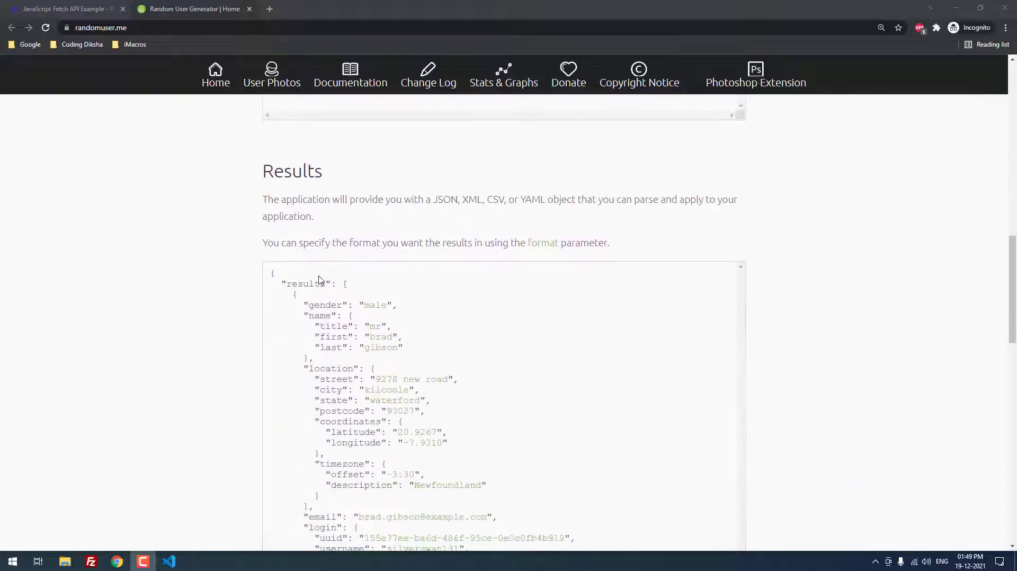
{"action": "scroll", "coordinate": [320, 279], "scroll_direction": "down", "scroll_amount": 3}
{"action": "scroll", "coordinate": [346, 333], "scroll_direction": "down", "scroll_amount": 5}
{"action": "scroll", "coordinate": [356, 341], "scroll_direction": "down", "scroll_amount": 4}
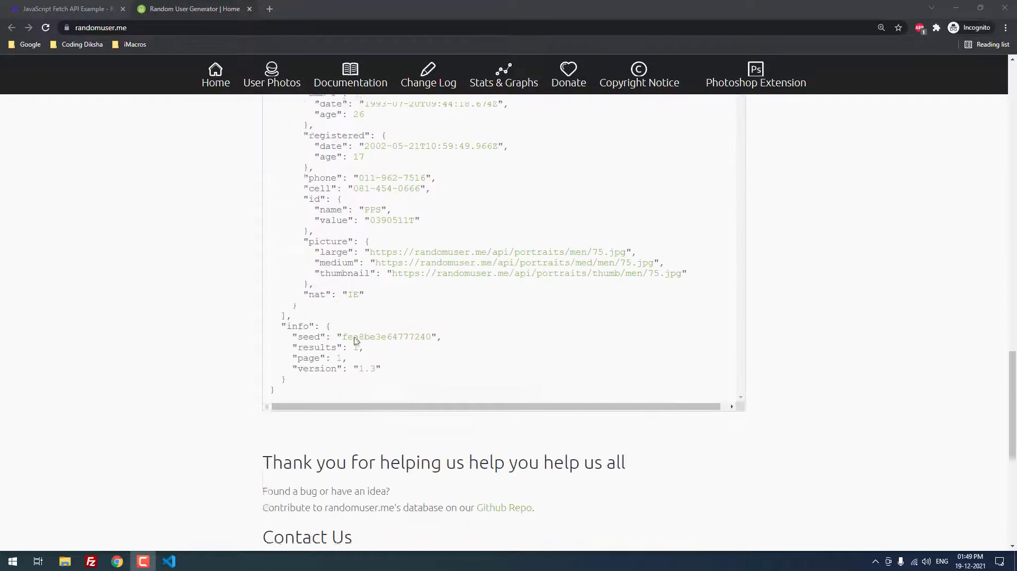
{"action": "scroll", "coordinate": [356, 341], "scroll_direction": "down", "scroll_amount": 3}
{"action": "scroll", "coordinate": [334, 318], "scroll_direction": "up", "scroll_amount": 4}
{"action": "scroll", "coordinate": [318, 311], "scroll_direction": "up", "scroll_amount": 5}
{"action": "scroll", "coordinate": [311, 300], "scroll_direction": "up", "scroll_amount": 5}
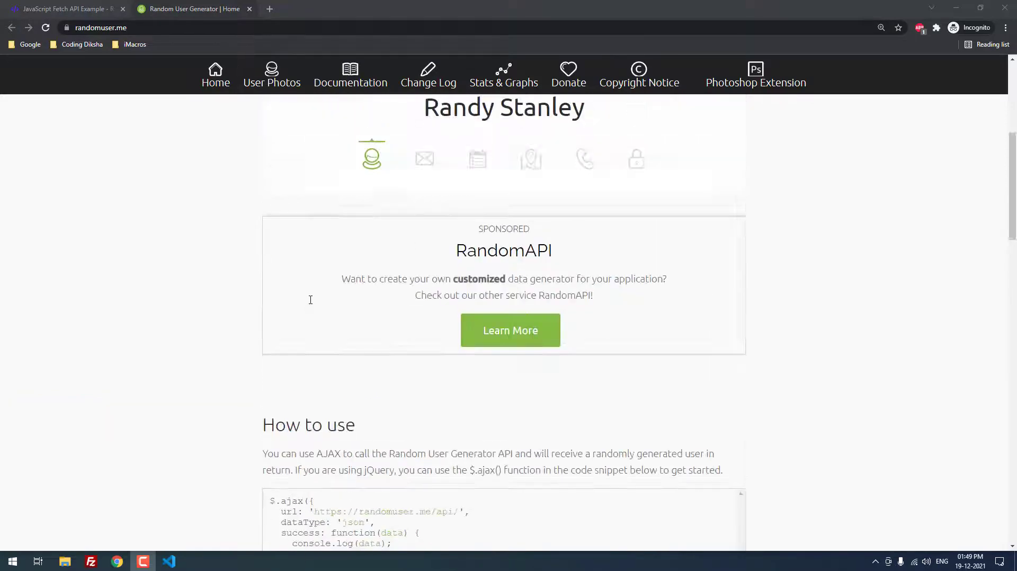
{"action": "scroll", "coordinate": [310, 299], "scroll_direction": "up", "scroll_amount": 5}
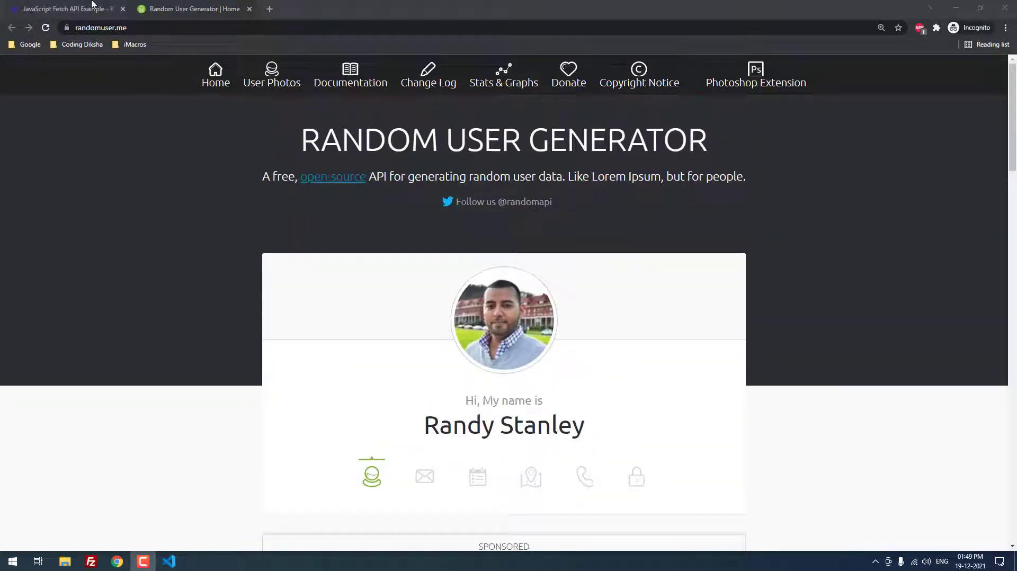
{"action": "left_click", "coordinate": [68, 8]}
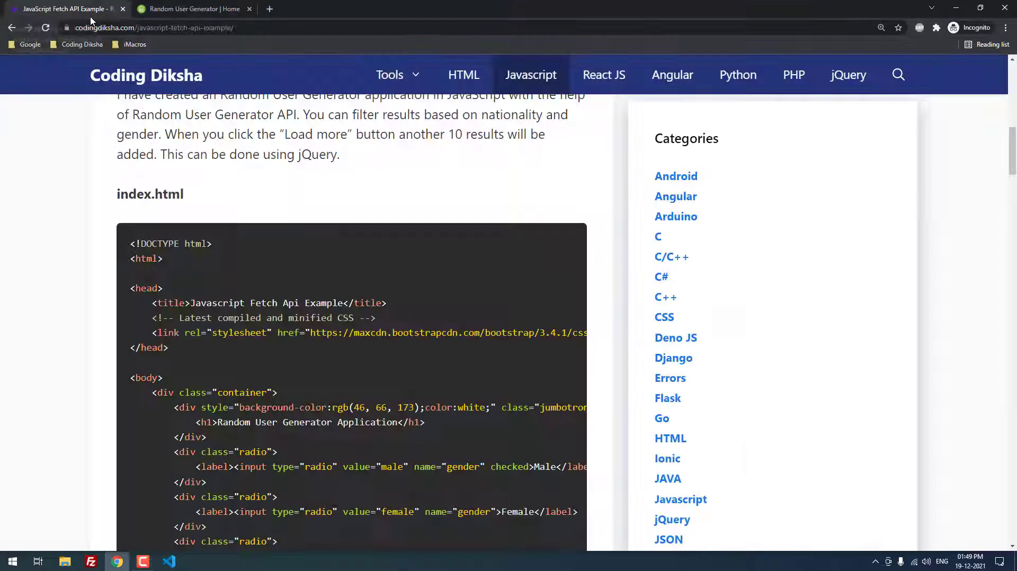
{"action": "left_click", "coordinate": [169, 562]}
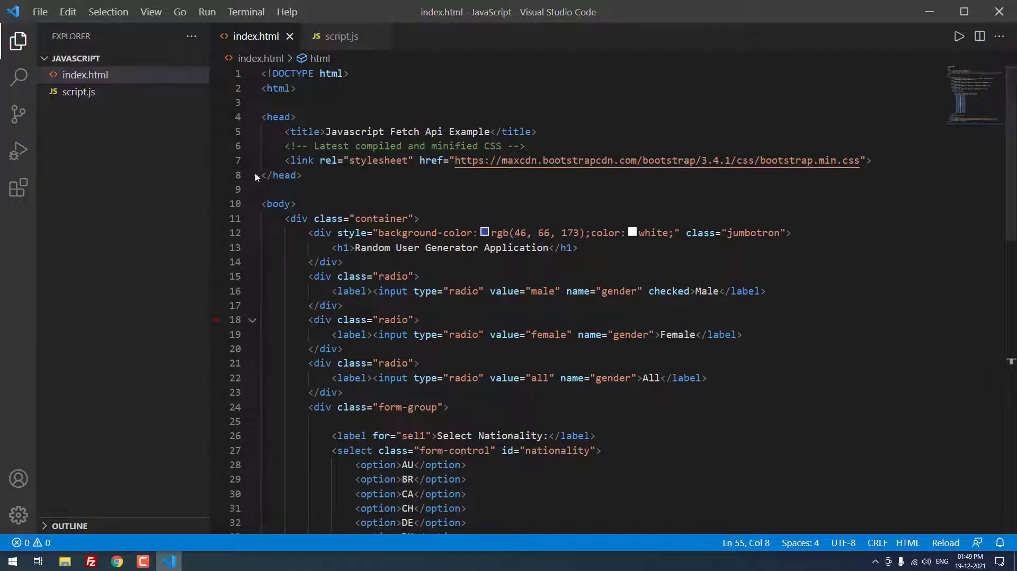
- Read through script.js down to the Load More handler
{"action": "left_click", "coordinate": [333, 36]}
{"action": "scroll", "coordinate": [556, 303], "scroll_direction": "up", "scroll_amount": 10}
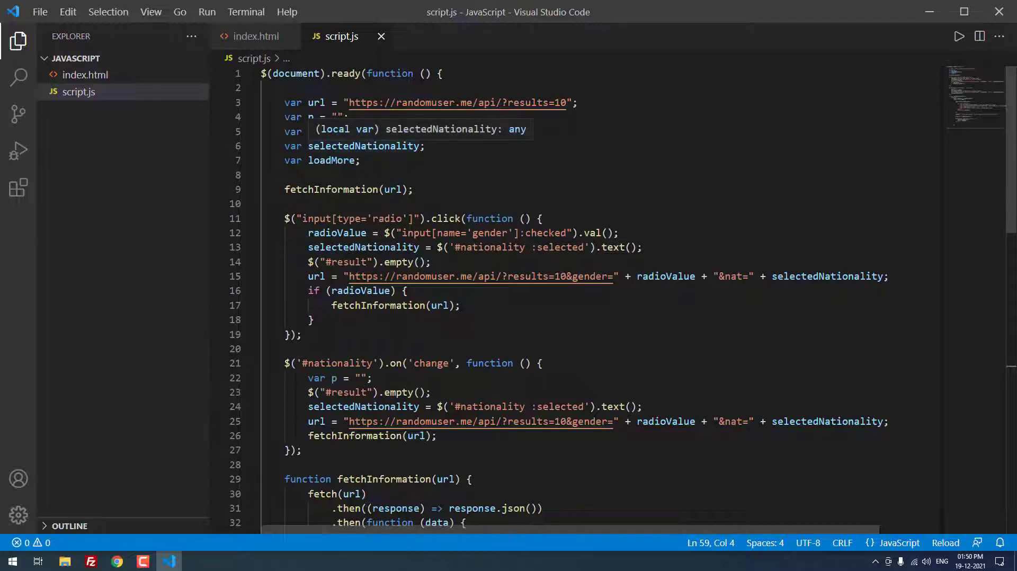
{"action": "scroll", "coordinate": [509, 287], "scroll_direction": "down", "scroll_amount": 1}
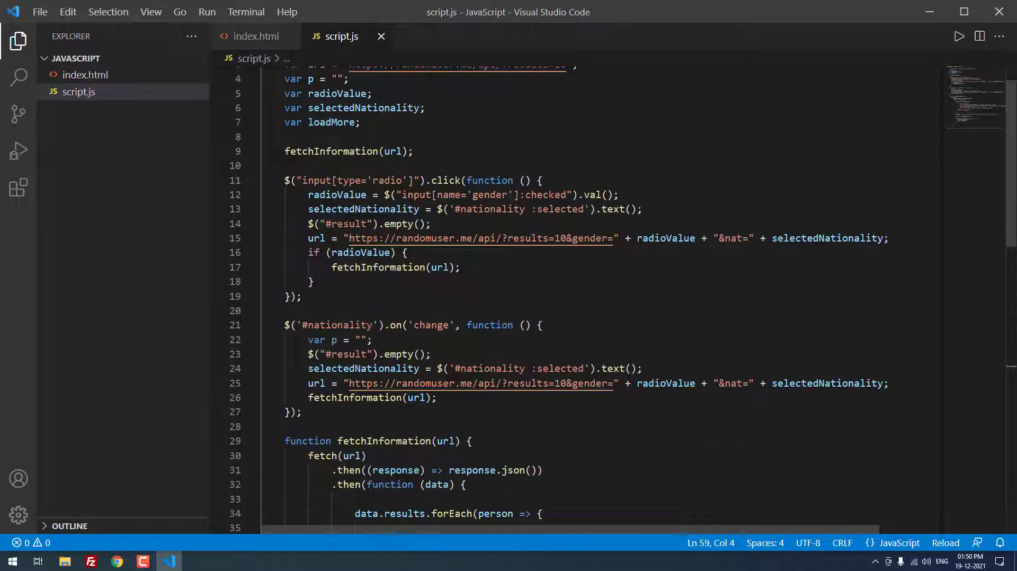
{"action": "scroll", "coordinate": [508, 287], "scroll_direction": "up", "scroll_amount": 1}
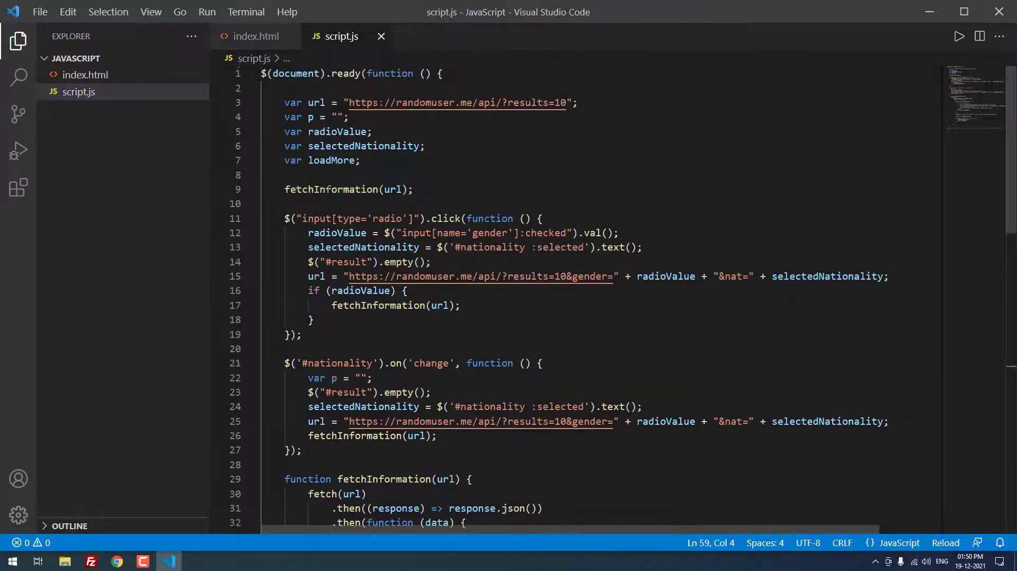
{"action": "scroll", "coordinate": [509, 287], "scroll_direction": "down", "scroll_amount": 1}
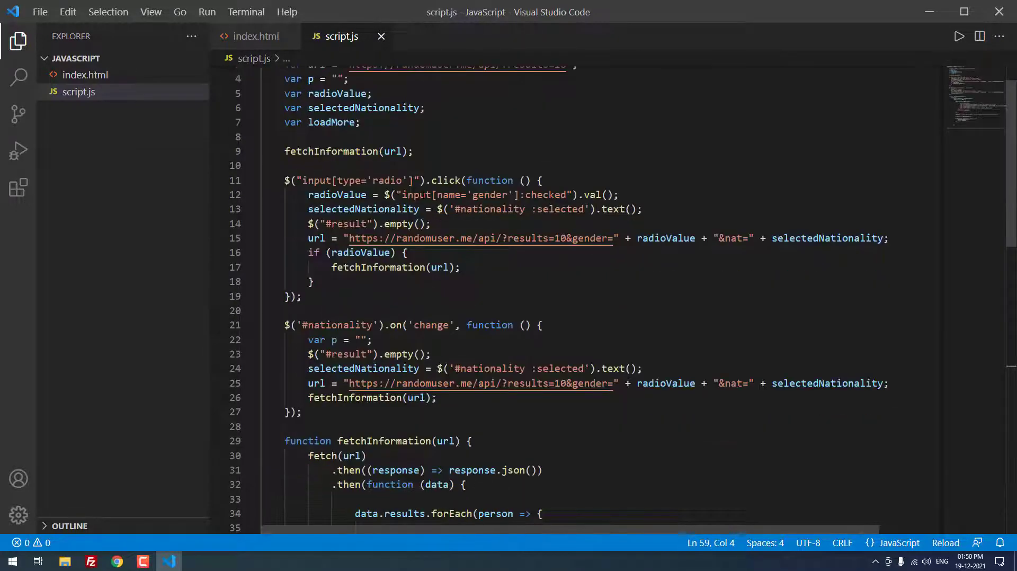
{"action": "scroll", "coordinate": [509, 287], "scroll_direction": "down", "scroll_amount": 2}
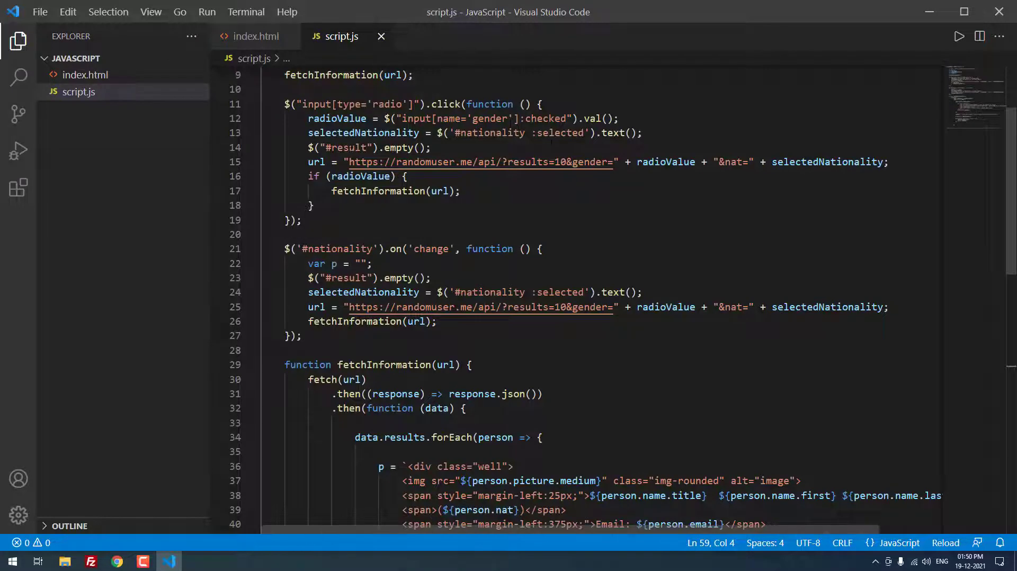
{"action": "scroll", "coordinate": [556, 278], "scroll_direction": "down", "scroll_amount": 1}
{"action": "scroll", "coordinate": [557, 278], "scroll_direction": "up", "scroll_amount": 1}
{"action": "scroll", "coordinate": [556, 318], "scroll_direction": "down", "scroll_amount": 2}
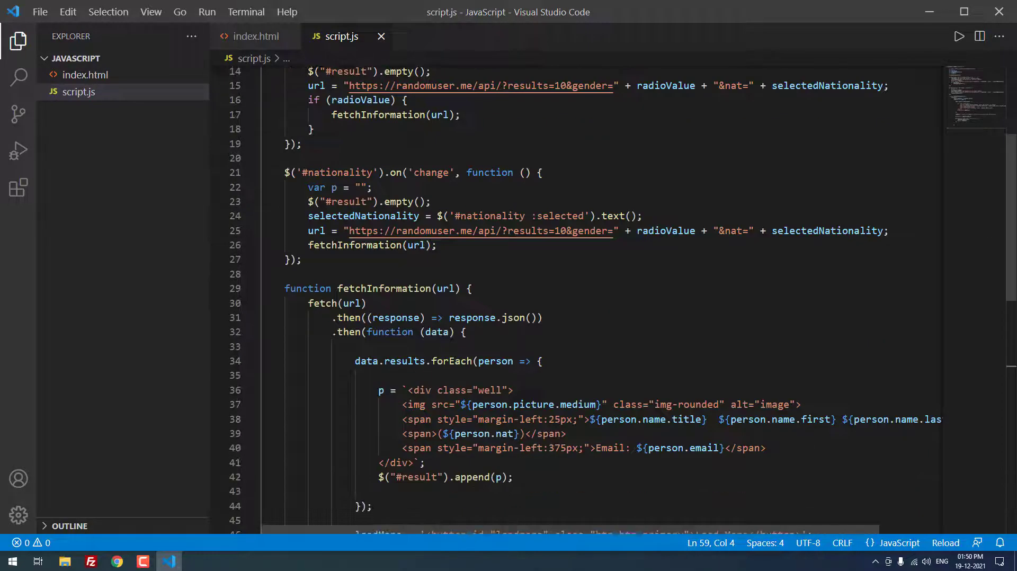
{"action": "scroll", "coordinate": [557, 318], "scroll_direction": "down", "scroll_amount": 1}
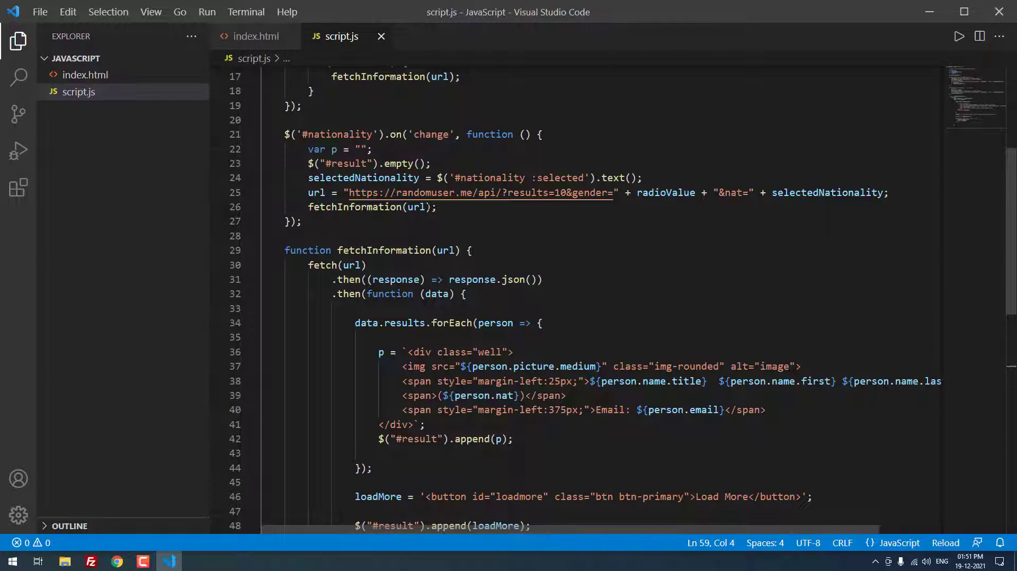
{"action": "scroll", "coordinate": [557, 318], "scroll_direction": "down", "scroll_amount": 2}
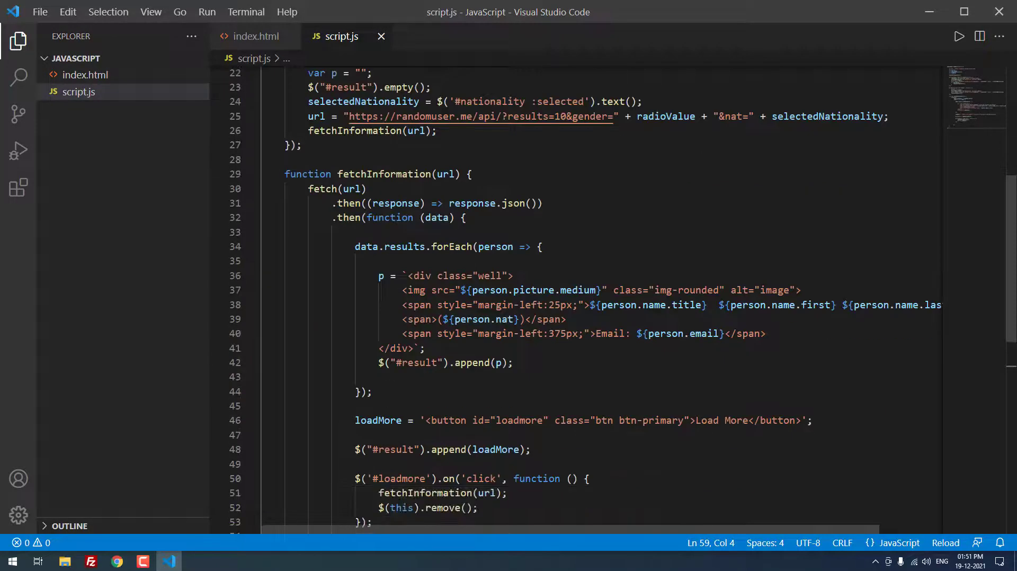
{"action": "scroll", "coordinate": [556, 319], "scroll_direction": "down", "scroll_amount": 1}
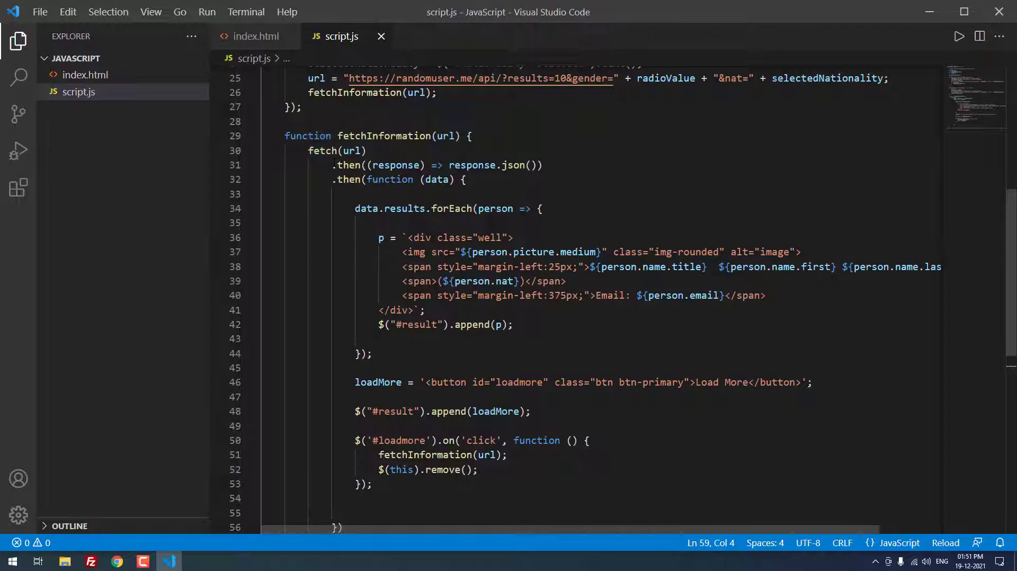
- Copy the randomuser.me 'How to use' $.ajax snippet and return to script.js
{"action": "left_click", "coordinate": [117, 562]}
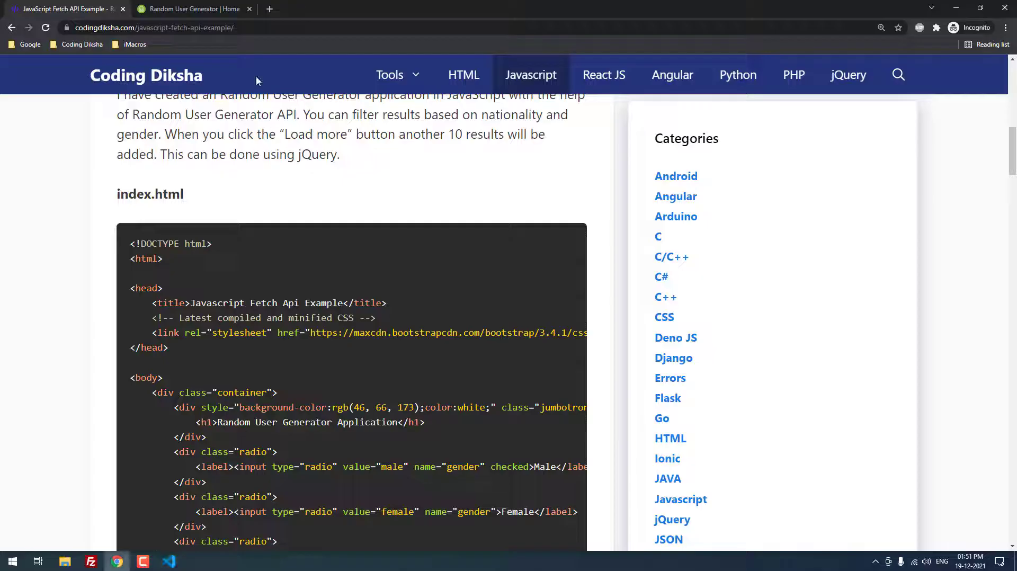
{"action": "left_click", "coordinate": [193, 9]}
{"action": "scroll", "coordinate": [301, 257], "scroll_direction": "down", "scroll_amount": 4}
{"action": "scroll", "coordinate": [317, 278], "scroll_direction": "down", "scroll_amount": 2}
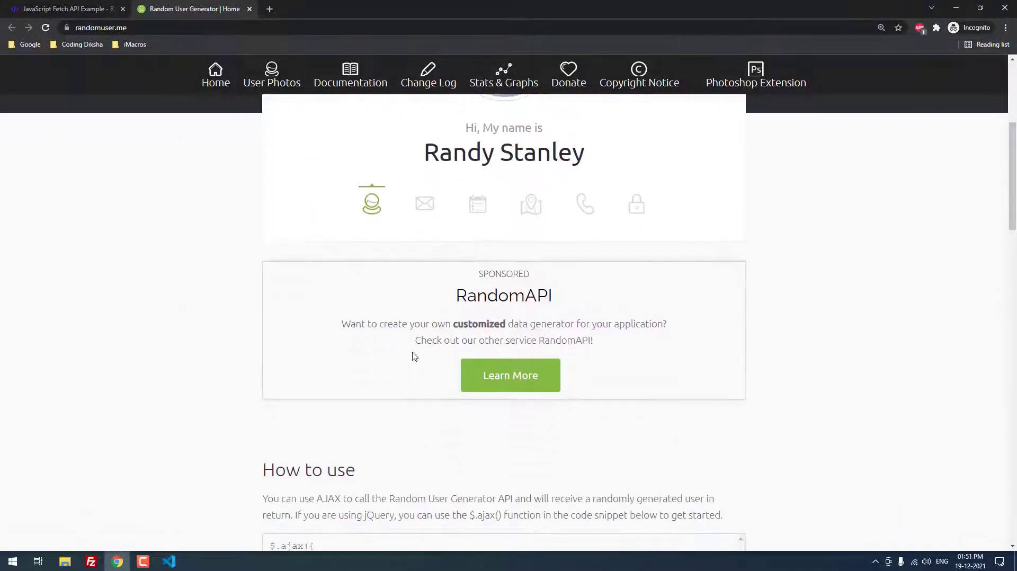
{"action": "scroll", "coordinate": [350, 278], "scroll_direction": "down", "scroll_amount": 4}
{"action": "left_click_drag", "start_coordinate": [291, 303], "coordinate": [260, 236]}
{"action": "key", "text": "ctrl+c"}
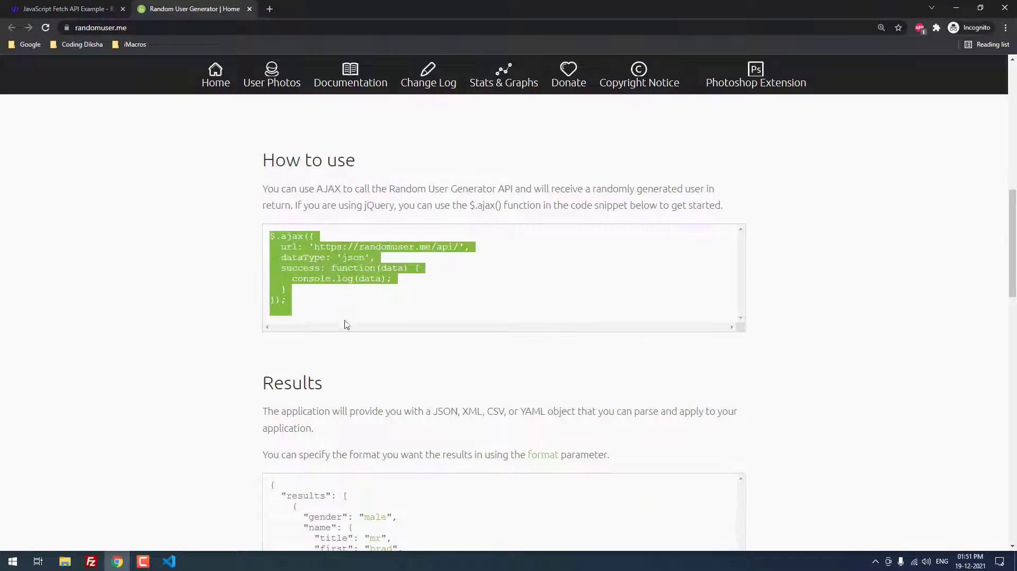
{"action": "left_click", "coordinate": [329, 300]}
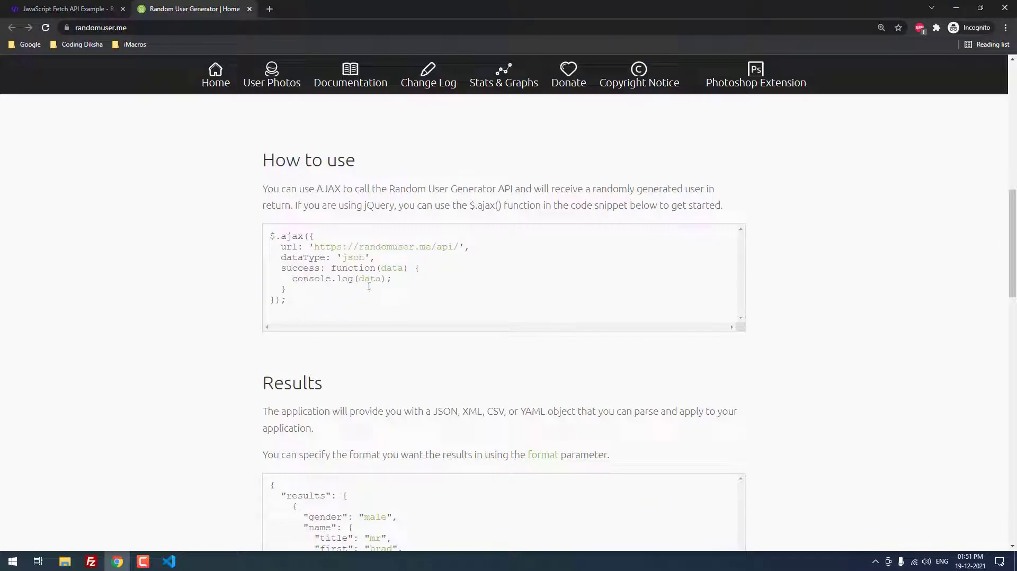
{"action": "left_click", "coordinate": [170, 562]}
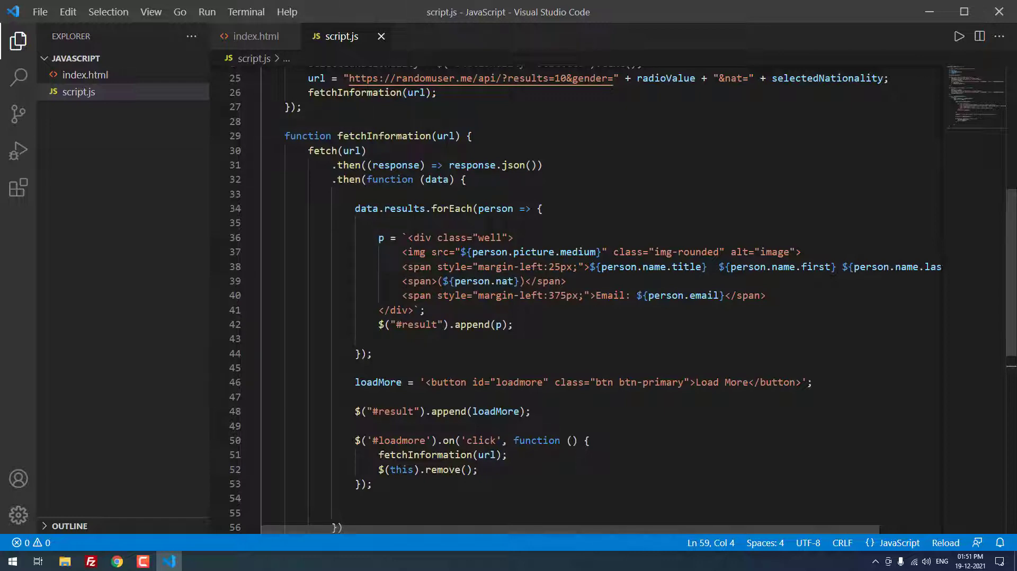
{"action": "scroll", "coordinate": [557, 302], "scroll_direction": "down", "scroll_amount": 1}
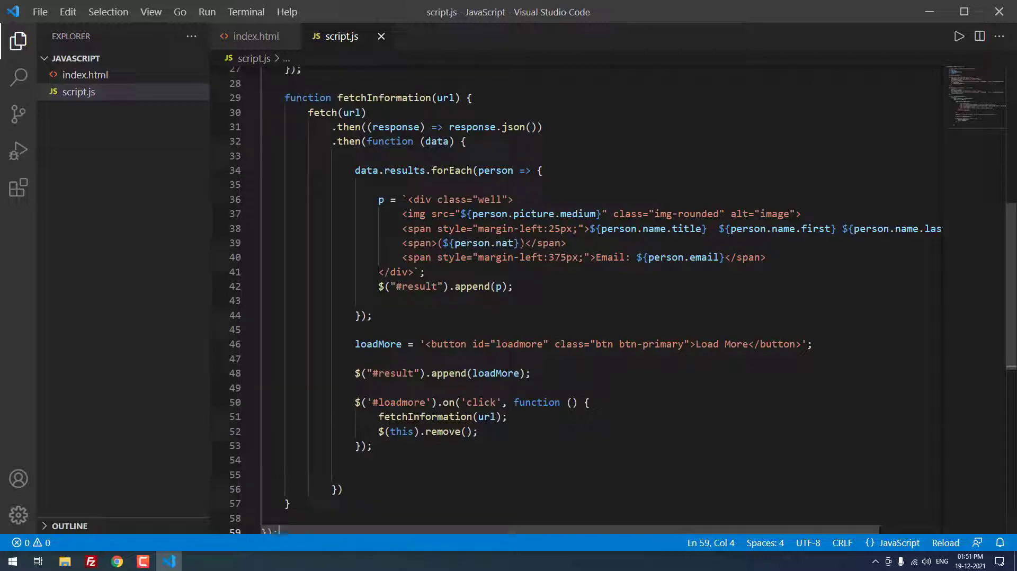
{"action": "scroll", "coordinate": [557, 303], "scroll_direction": "down", "scroll_amount": 2}
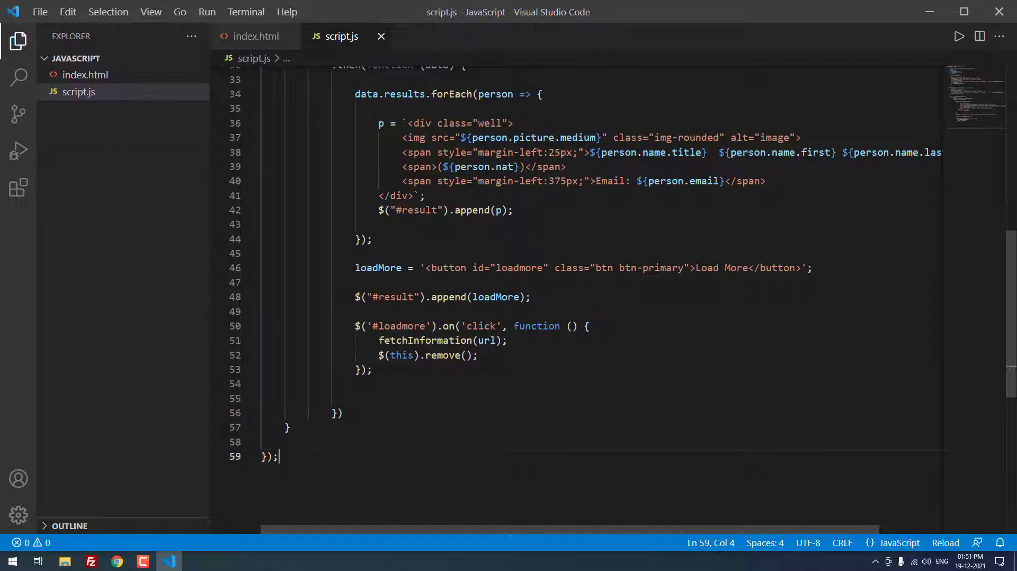
{"action": "scroll", "coordinate": [556, 278], "scroll_direction": "down", "scroll_amount": 1}
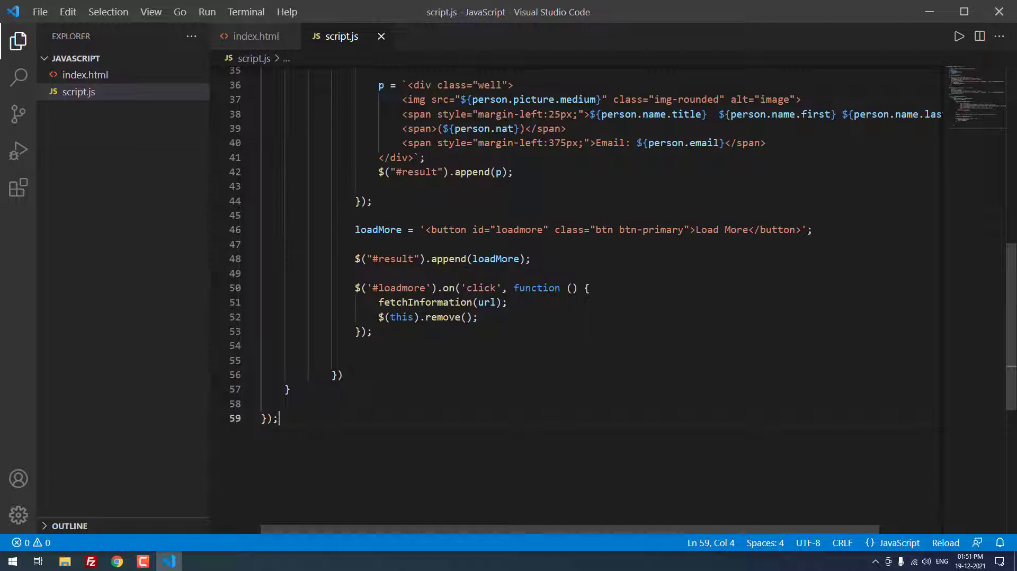
{"action": "scroll", "coordinate": [557, 238], "scroll_direction": "down", "scroll_amount": 2}
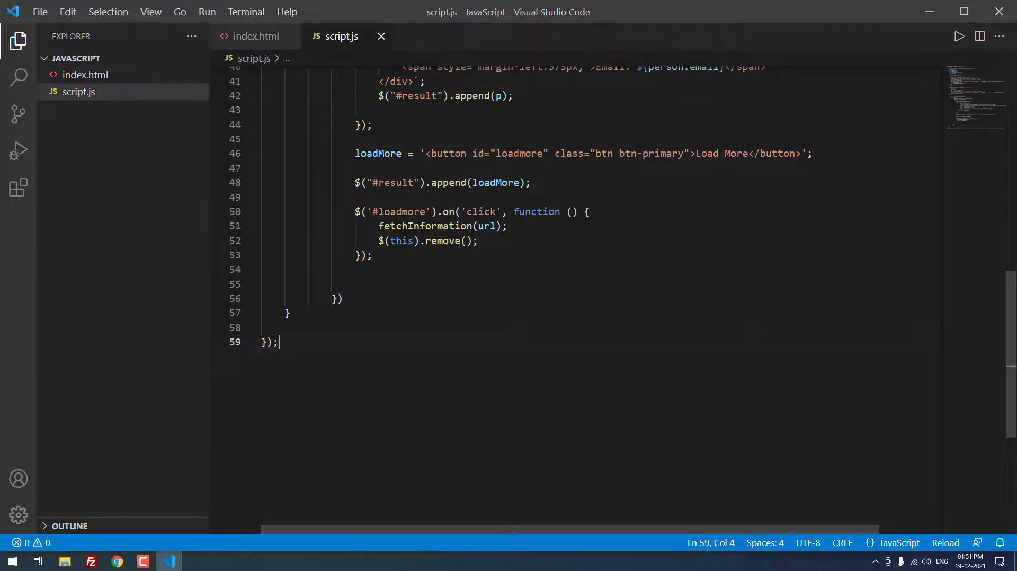
{"action": "scroll", "coordinate": [556, 278], "scroll_direction": "up", "scroll_amount": 5}
{"action": "scroll", "coordinate": [556, 278], "scroll_direction": "up", "scroll_amount": 10}
- Run the project without debugging with Chrome as the environment
{"action": "left_click", "coordinate": [366, 160]}
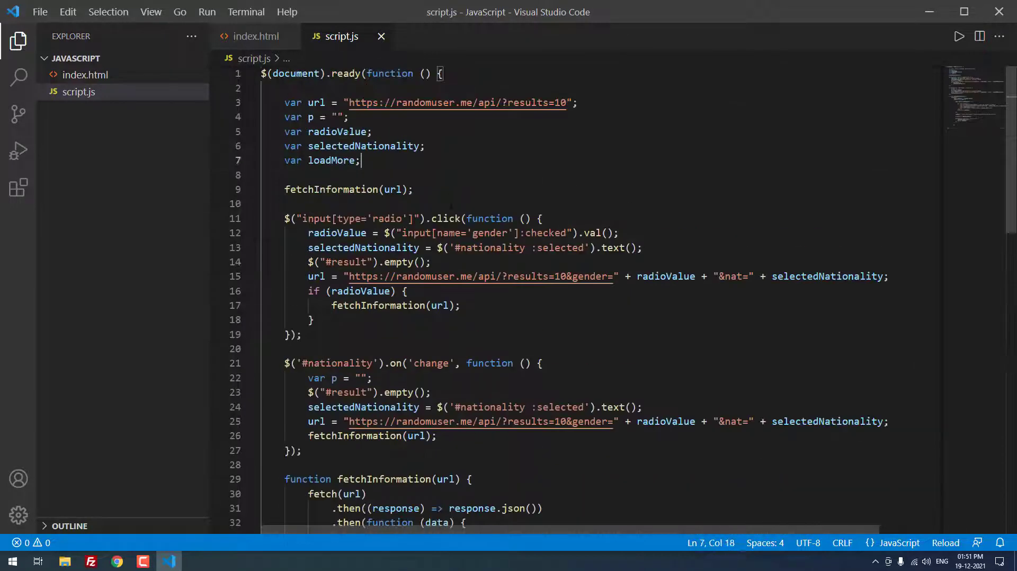
{"action": "left_click", "coordinate": [206, 11]}
{"action": "left_click", "coordinate": [240, 61]}
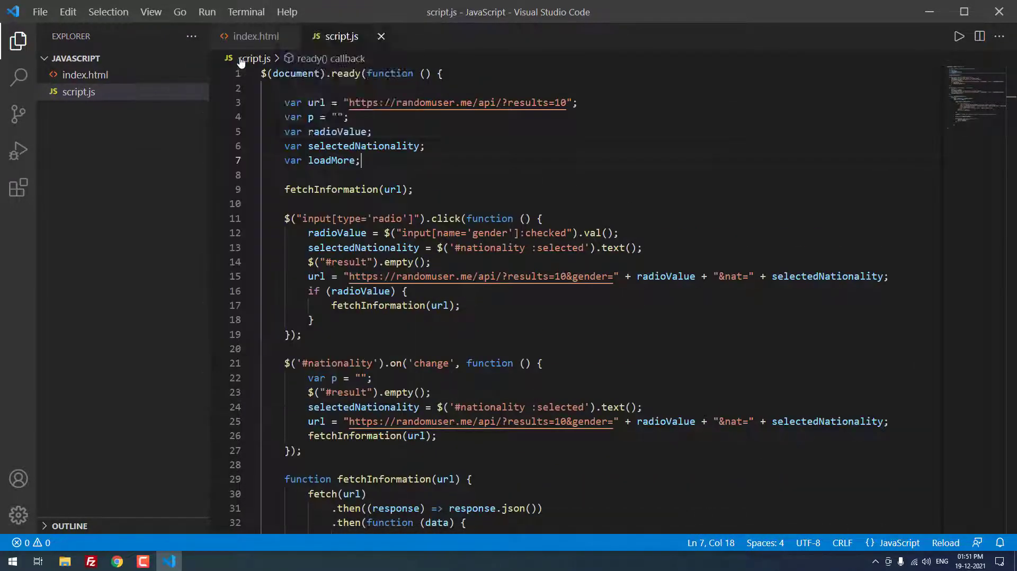
{"action": "left_click", "coordinate": [328, 60]}
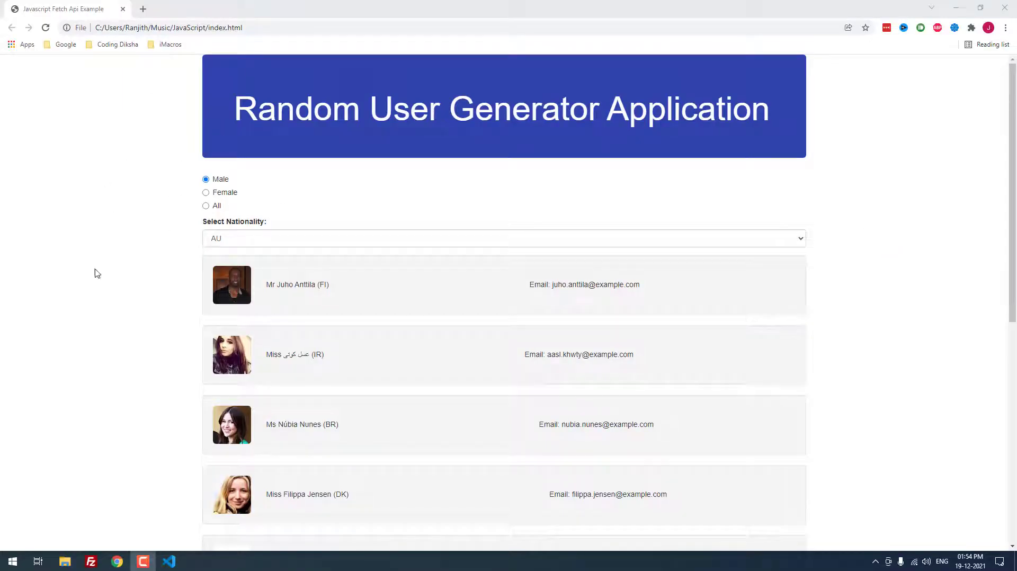
- Show the JavaScript project folder in File Explorer and switch to the Random User Generator Application page
{"action": "left_click", "coordinate": [170, 561]}
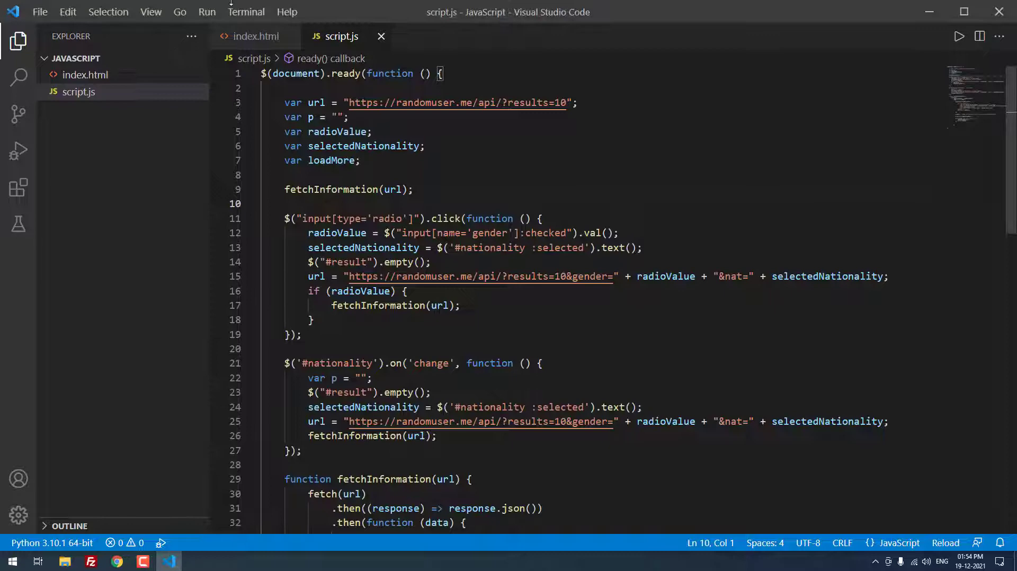
{"action": "left_click", "coordinate": [207, 12]}
{"action": "key", "text": "Escape"}
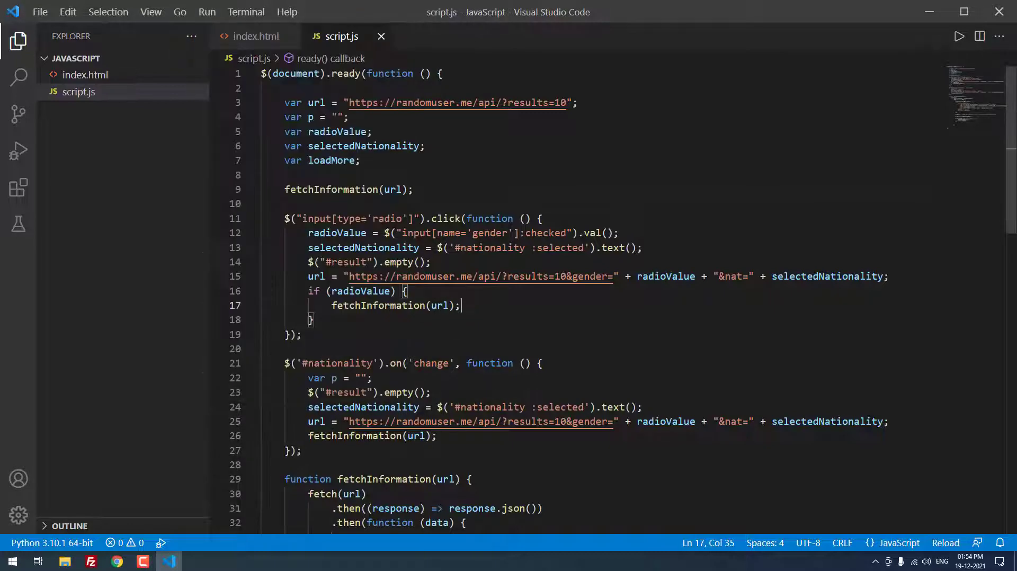
{"action": "left_click", "coordinate": [65, 561]}
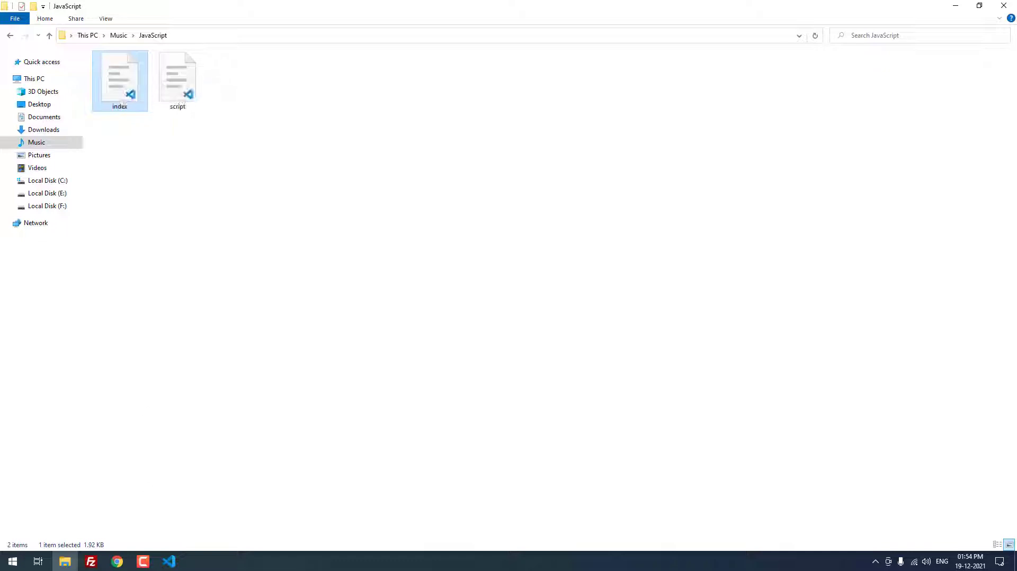
{"action": "left_click", "coordinate": [167, 562]}
{"action": "left_click", "coordinate": [116, 562]}
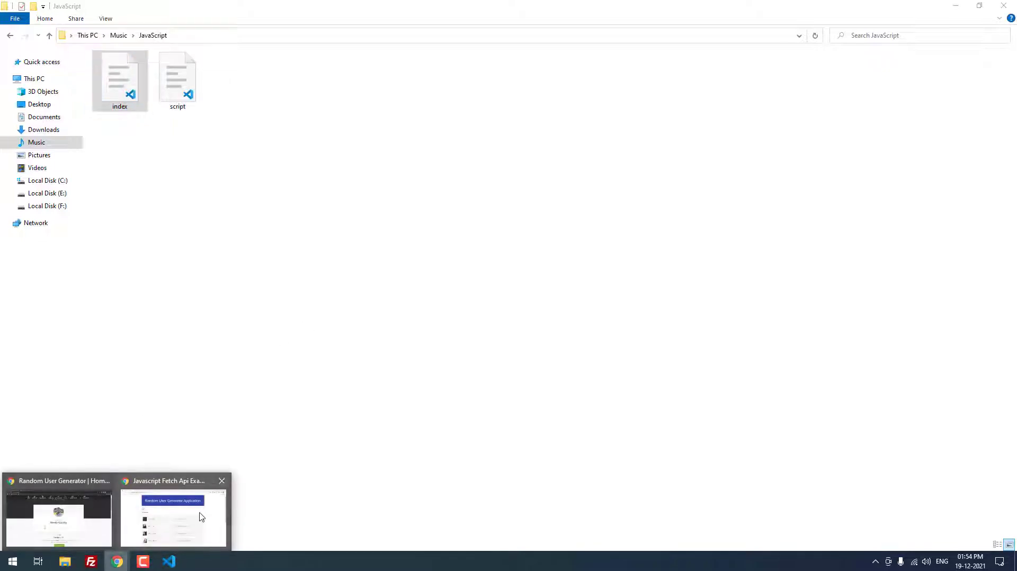
{"action": "left_click", "coordinate": [175, 510]}
{"action": "scroll", "coordinate": [135, 214], "scroll_direction": "down", "scroll_amount": 2}
{"action": "scroll", "coordinate": [155, 223], "scroll_direction": "down", "scroll_amount": 1}
{"action": "scroll", "coordinate": [155, 223], "scroll_direction": "up", "scroll_amount": 3}
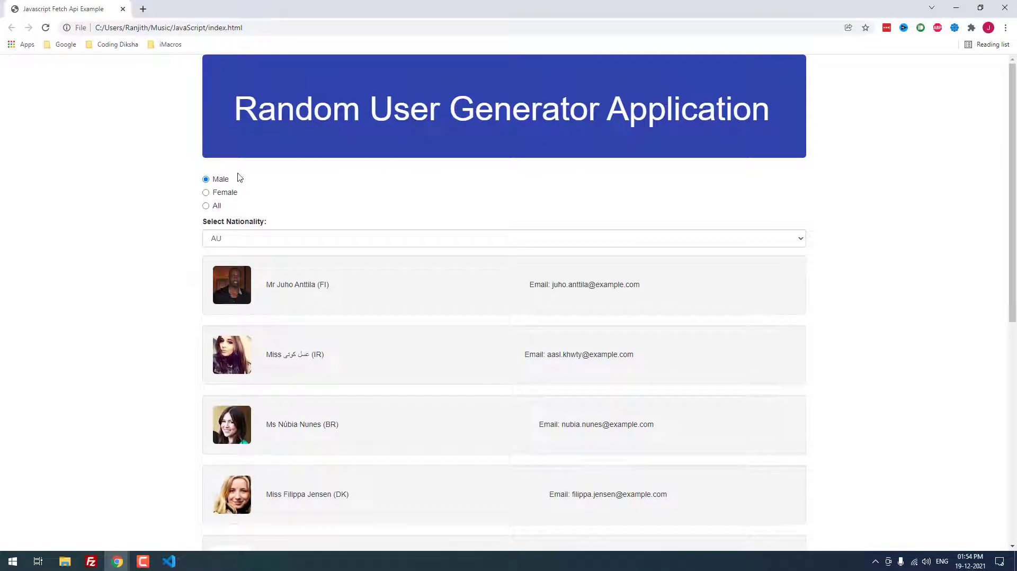
{"action": "scroll", "coordinate": [254, 203], "scroll_direction": "down", "scroll_amount": 2}
{"action": "scroll", "coordinate": [367, 225], "scroll_direction": "down", "scroll_amount": 5}
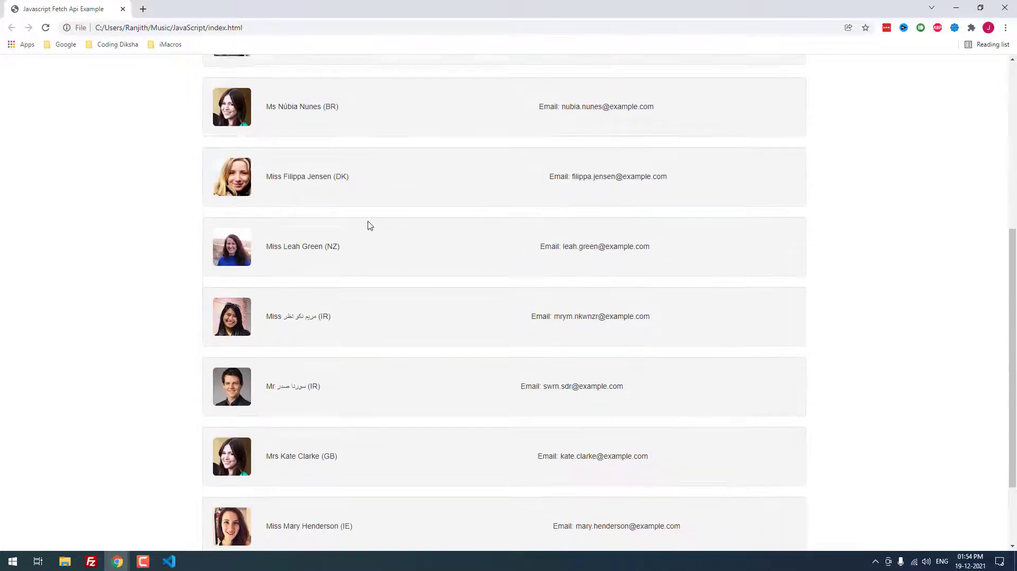
{"action": "scroll", "coordinate": [367, 225], "scroll_direction": "down", "scroll_amount": 3}
- Load another batch of users with Load More
{"action": "left_click", "coordinate": [227, 541]}
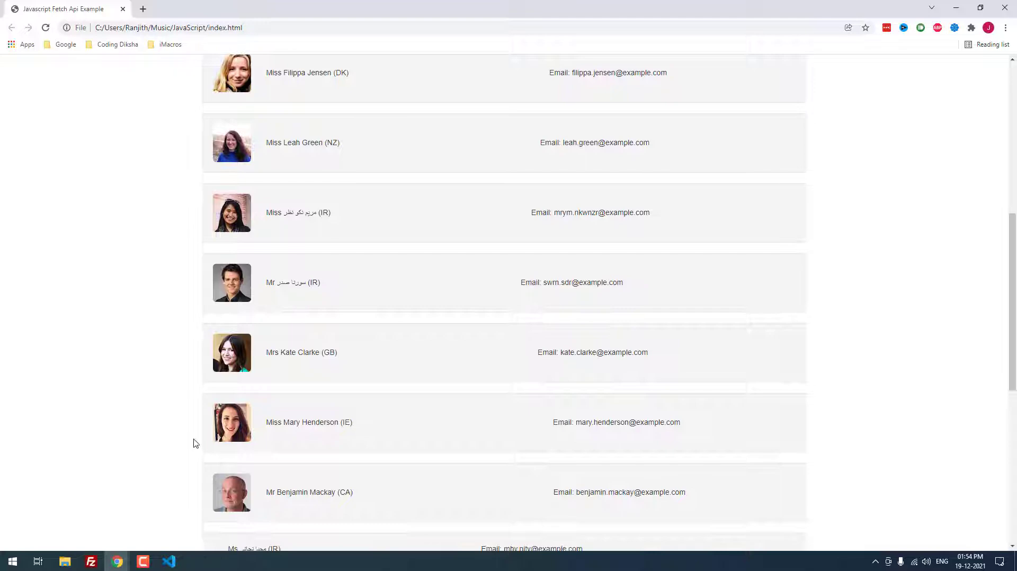
{"action": "scroll", "coordinate": [185, 422], "scroll_direction": "down", "scroll_amount": 5}
{"action": "scroll", "coordinate": [185, 422], "scroll_direction": "down", "scroll_amount": 4}
{"action": "scroll", "coordinate": [185, 422], "scroll_direction": "down", "scroll_amount": 3}
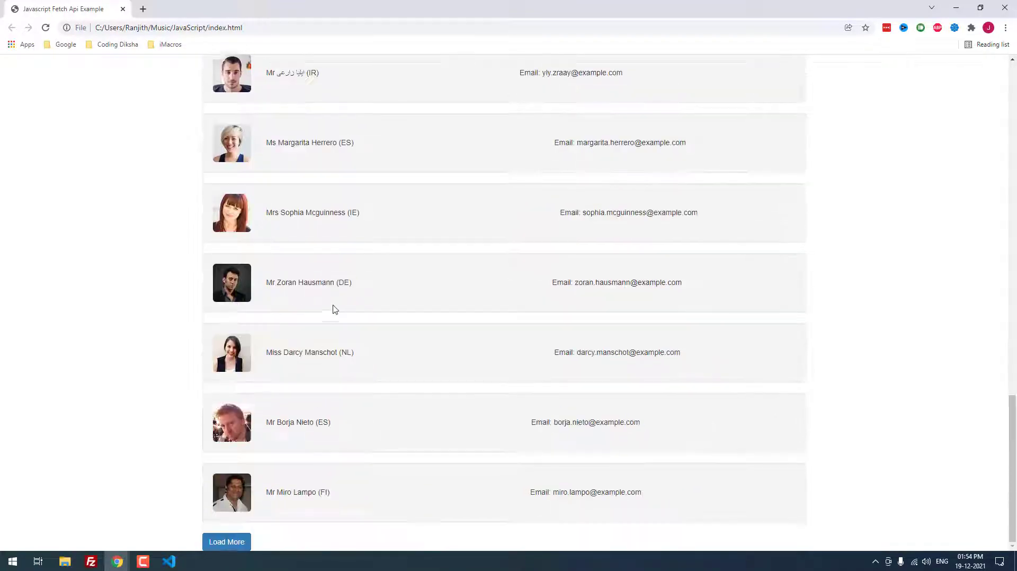
{"action": "scroll", "coordinate": [199, 414], "scroll_direction": "up", "scroll_amount": 5}
{"action": "scroll", "coordinate": [205, 390], "scroll_direction": "up", "scroll_amount": 5}
{"action": "scroll", "coordinate": [205, 390], "scroll_direction": "up", "scroll_amount": 5}
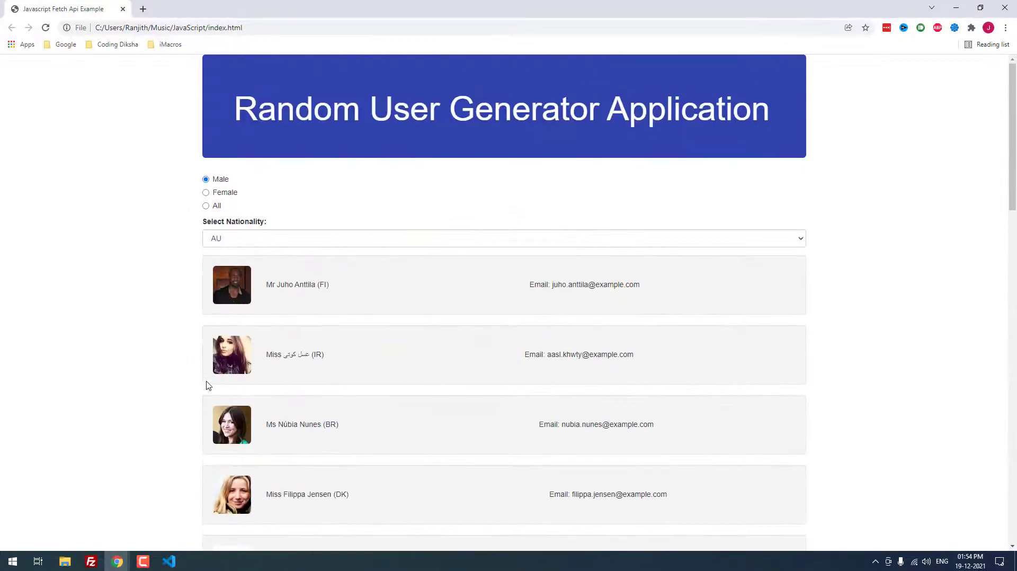
- Filter the users to nationality DE, then try Female and All genders
{"action": "left_click", "coordinate": [307, 240]}
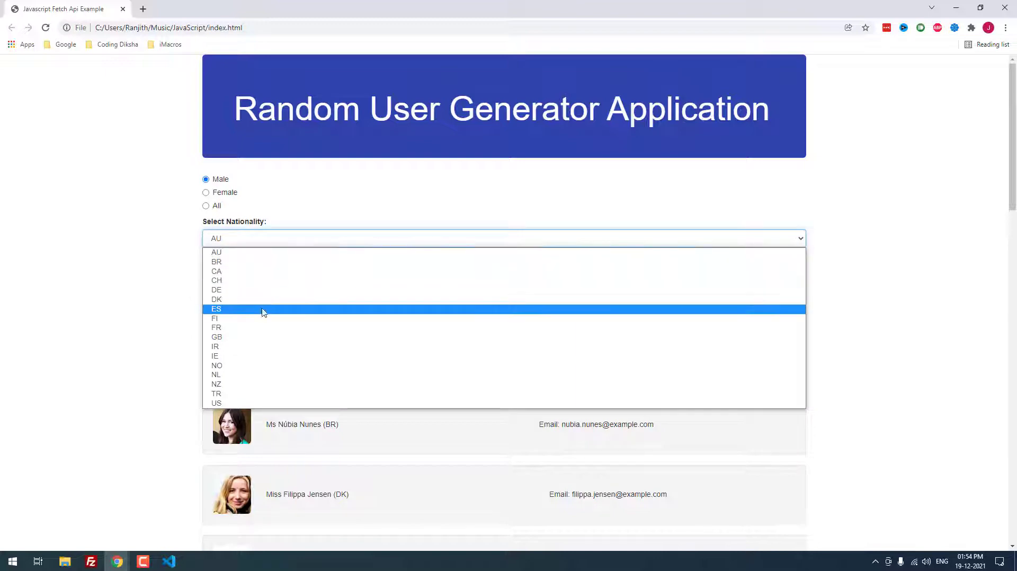
{"action": "left_click", "coordinate": [258, 291]}
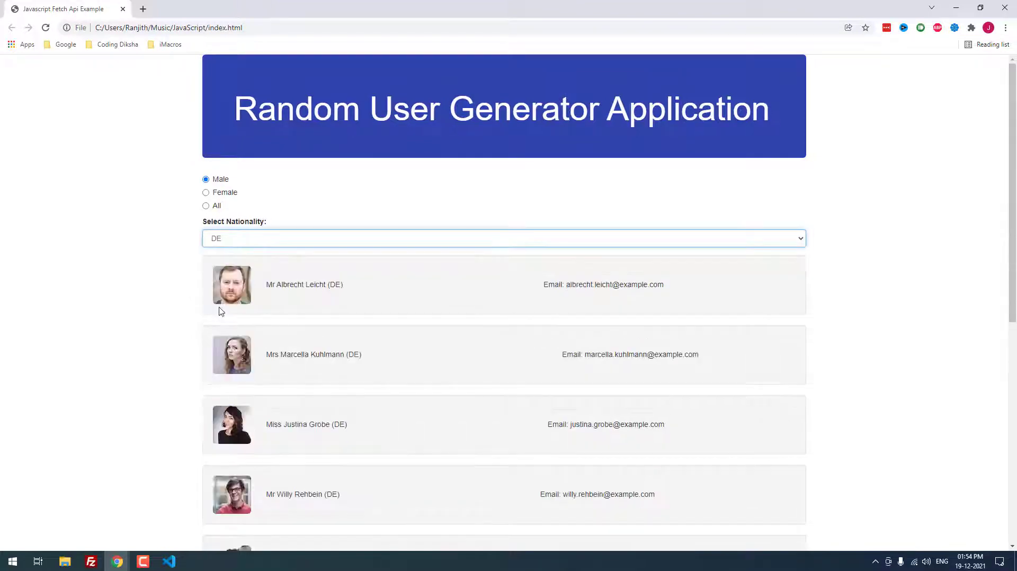
{"action": "scroll", "coordinate": [180, 310], "scroll_direction": "down", "scroll_amount": 10}
{"action": "scroll", "coordinate": [180, 311], "scroll_direction": "up", "scroll_amount": 10}
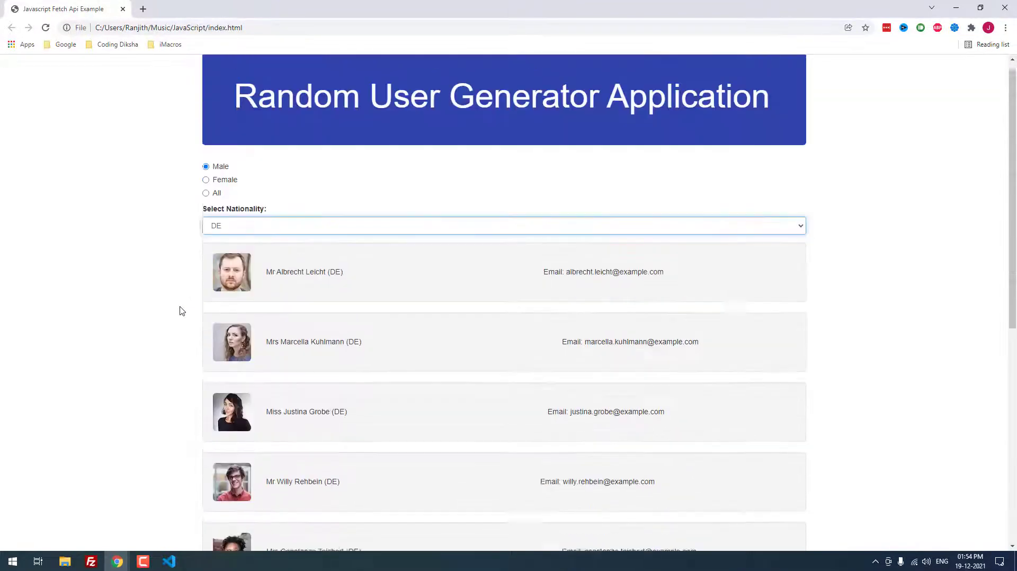
{"action": "left_click", "coordinate": [205, 192]}
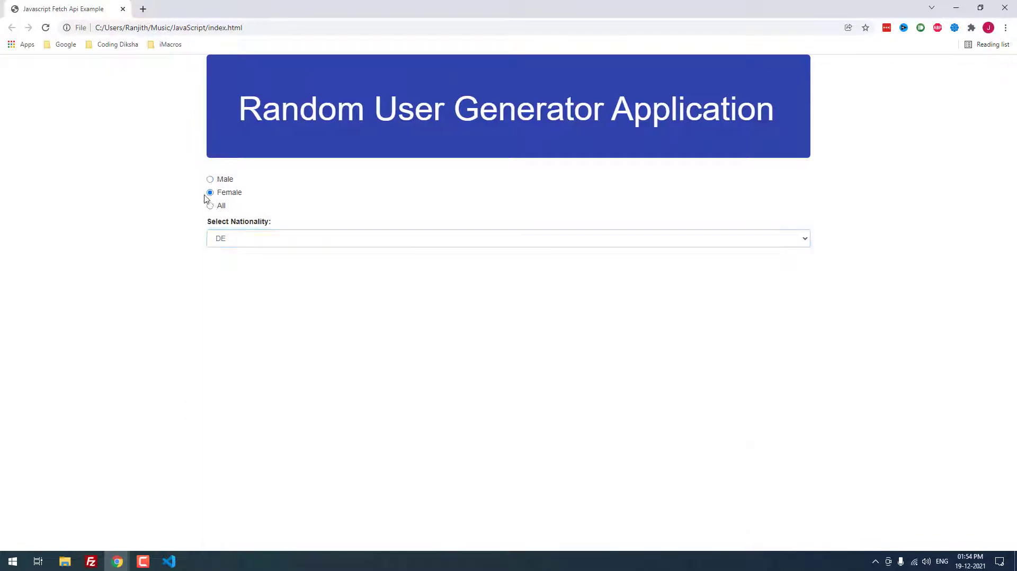
{"action": "scroll", "coordinate": [180, 279], "scroll_direction": "down", "scroll_amount": 10}
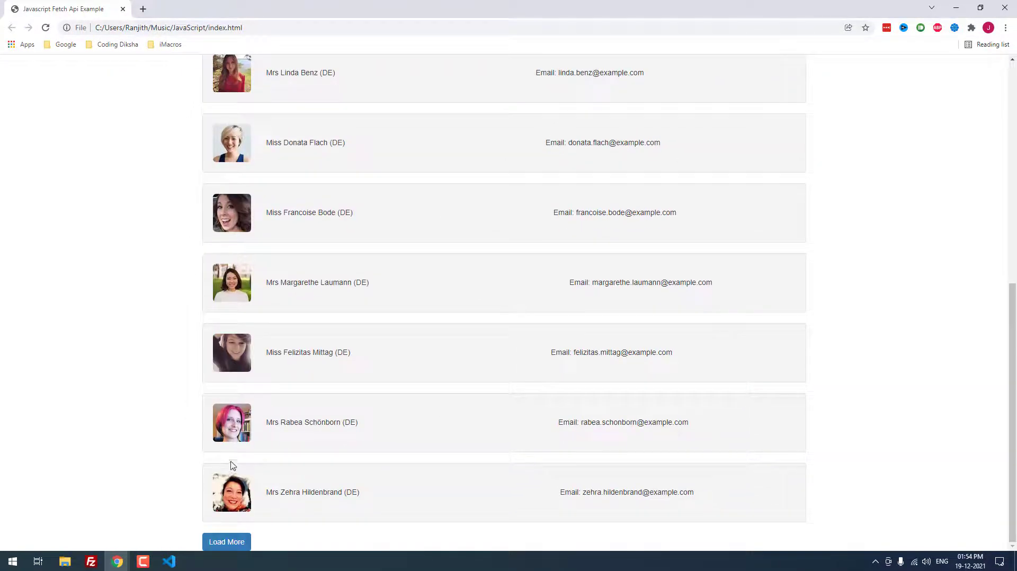
{"action": "scroll", "coordinate": [233, 421], "scroll_direction": "up", "scroll_amount": 10}
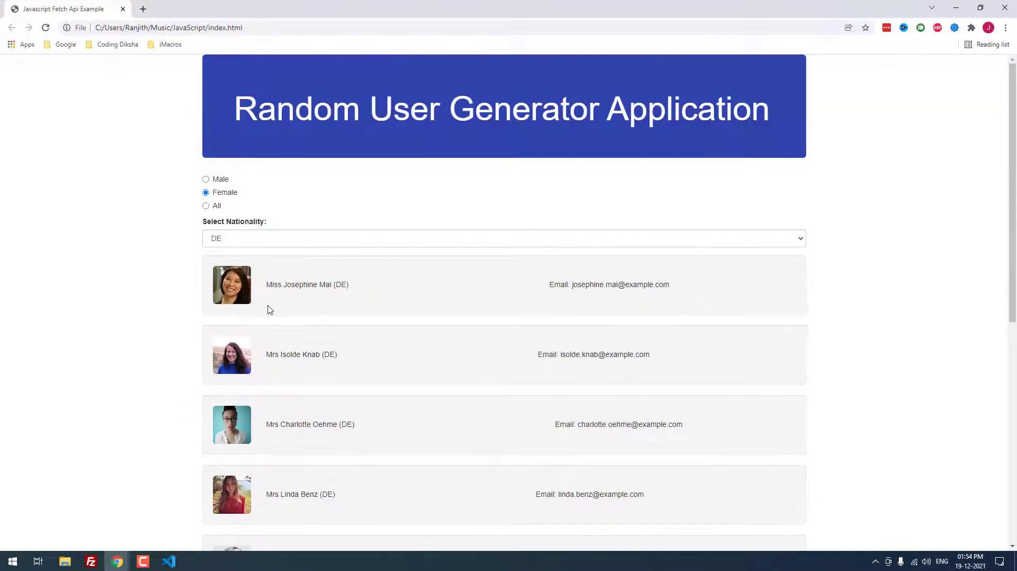
{"action": "left_click", "coordinate": [206, 206]}
{"action": "scroll", "coordinate": [219, 263], "scroll_direction": "down", "scroll_amount": 10}
{"action": "scroll", "coordinate": [219, 263], "scroll_direction": "up", "scroll_amount": 10}
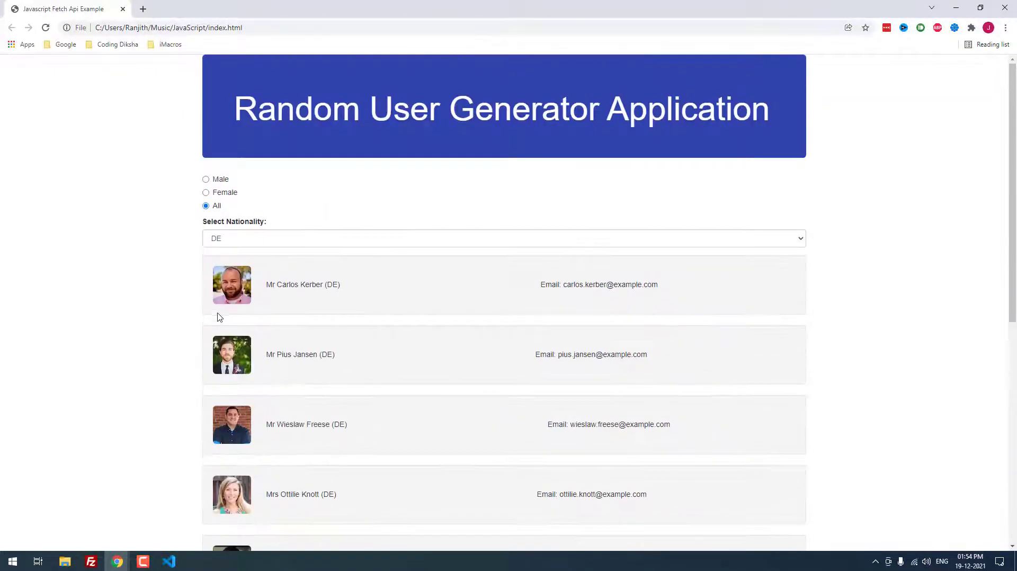
- Filter to male users of nationality NZ and preview the open Chrome windows
{"action": "left_click", "coordinate": [206, 179]}
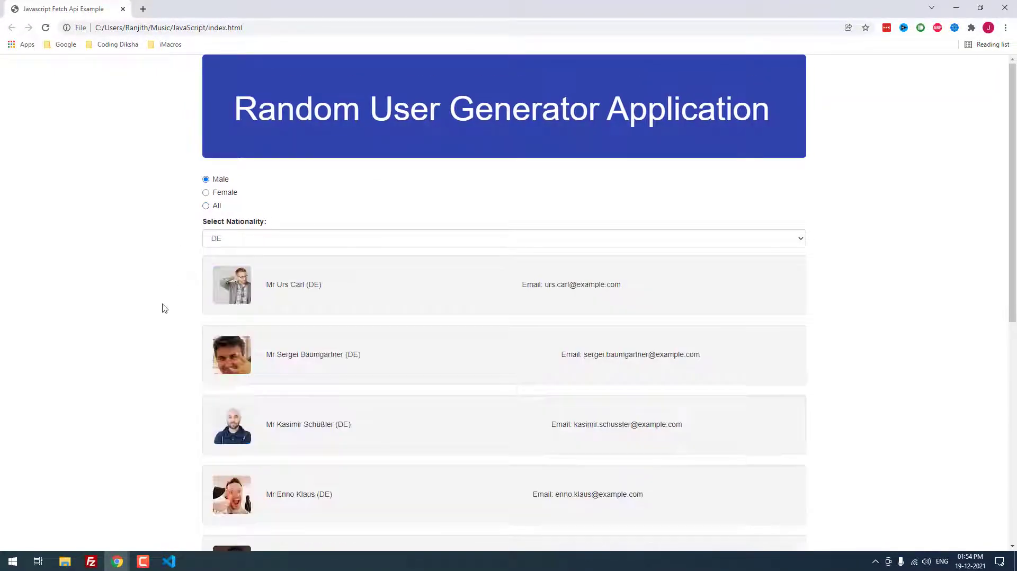
{"action": "scroll", "coordinate": [171, 311], "scroll_direction": "down", "scroll_amount": 10}
{"action": "scroll", "coordinate": [170, 310], "scroll_direction": "up", "scroll_amount": 10}
{"action": "left_click", "coordinate": [234, 238]}
{"action": "left_click", "coordinate": [216, 384]}
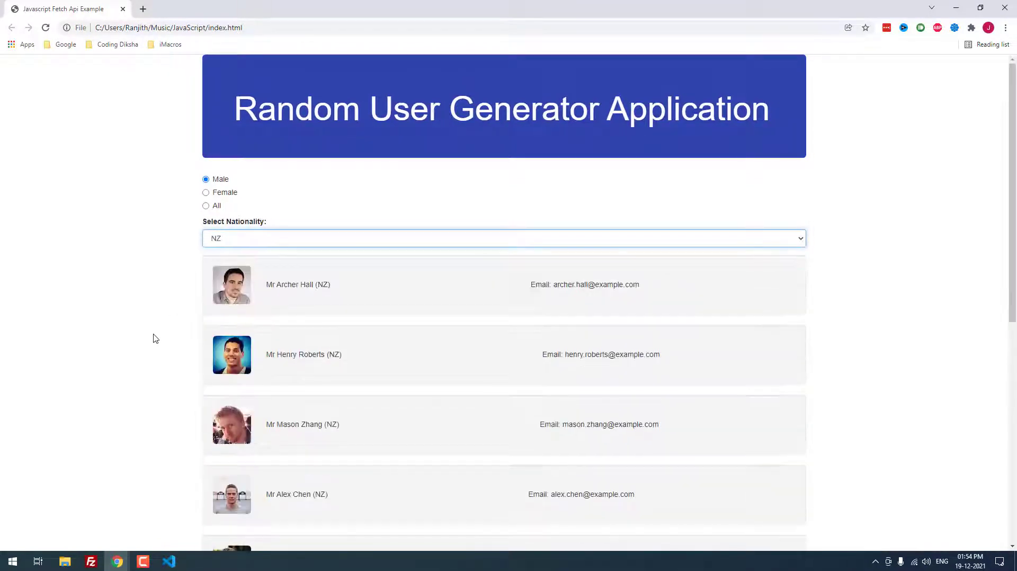
{"action": "scroll", "coordinate": [146, 300], "scroll_direction": "down", "scroll_amount": 10}
{"action": "scroll", "coordinate": [146, 300], "scroll_direction": "up", "scroll_amount": 10}
{"action": "left_click", "coordinate": [118, 561]}
- Bring the randomuser.me window forward, then the JavaScript Fetch API Example article
{"action": "left_click", "coordinate": [64, 486]}
{"action": "scroll", "coordinate": [171, 310], "scroll_direction": "up", "scroll_amount": 3}
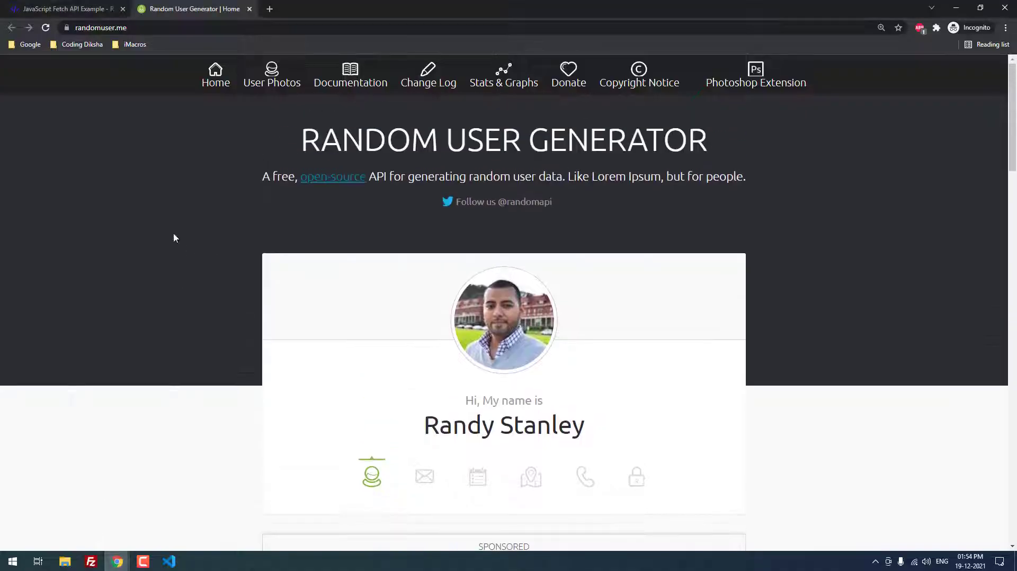
{"action": "left_click", "coordinate": [68, 9]}
{"action": "scroll", "coordinate": [341, 183], "scroll_direction": "up", "scroll_amount": 10}
{"action": "scroll", "coordinate": [236, 211], "scroll_direction": "up", "scroll_amount": 5}
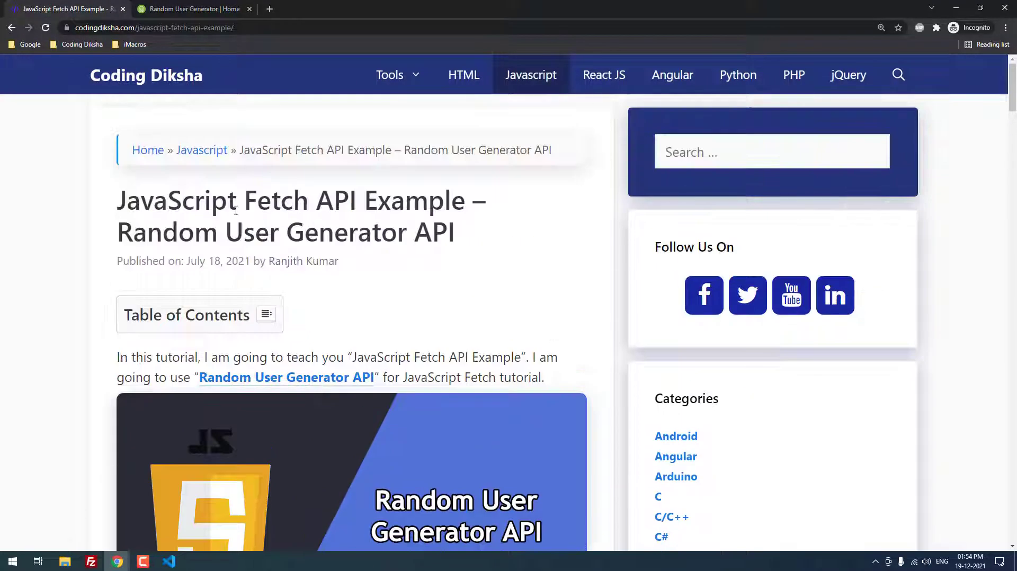